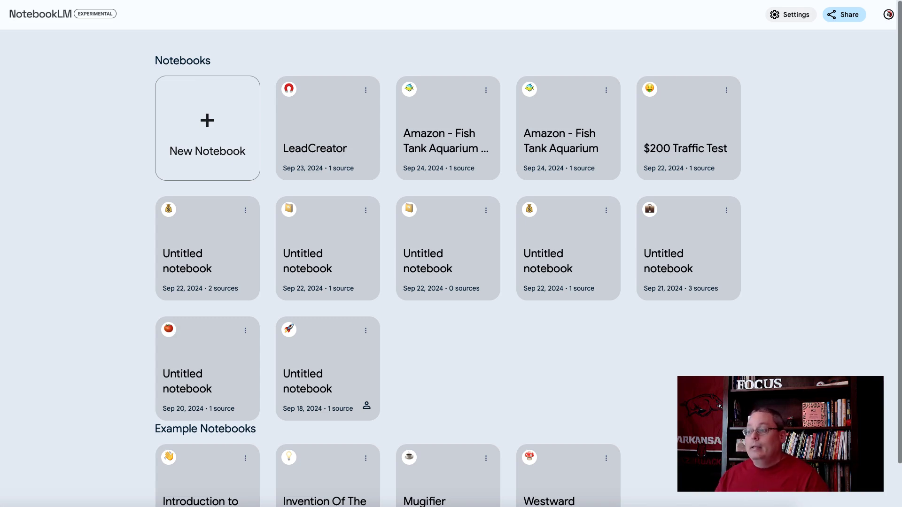
Open the LeadCreator notebook so the Lead Creator source guide shows its summary and topics
click(331, 137)
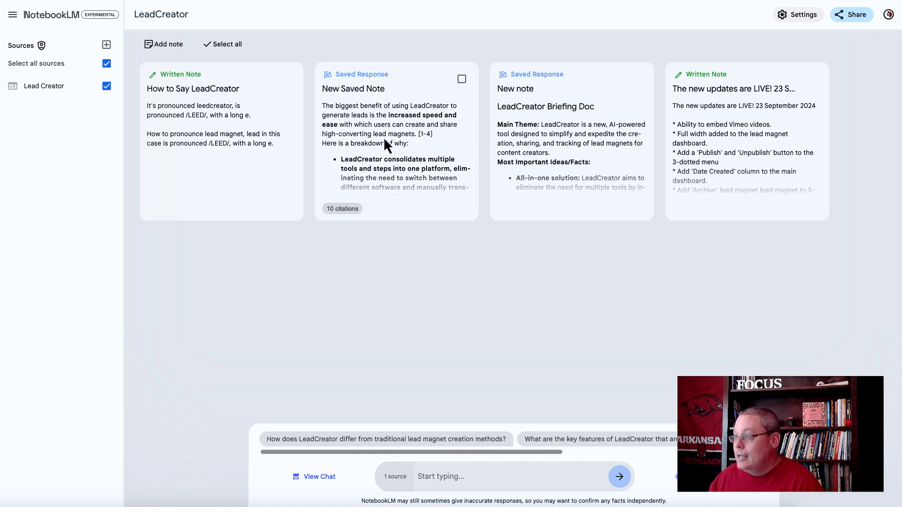
click(48, 92)
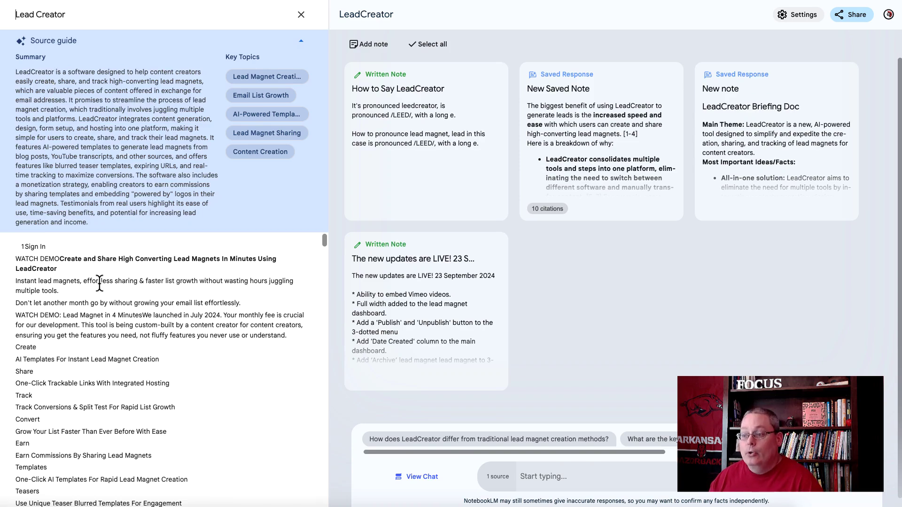
scroll(99, 283, down, 3)
scroll(99, 284, down, 15)
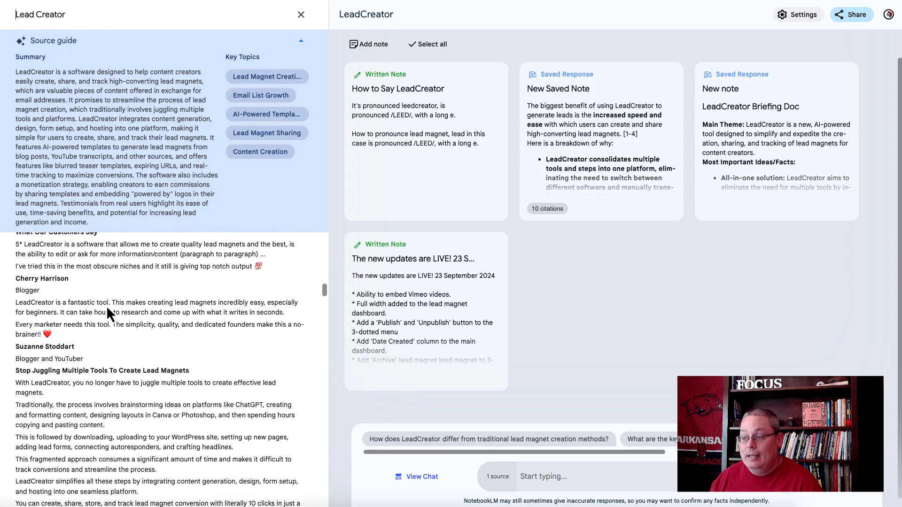
scroll(106, 306, down, 15)
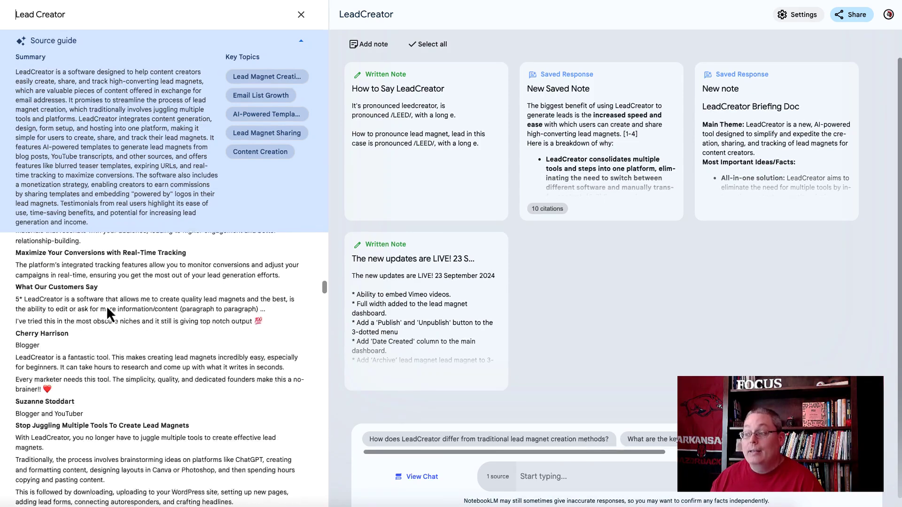
scroll(106, 305, up, 20)
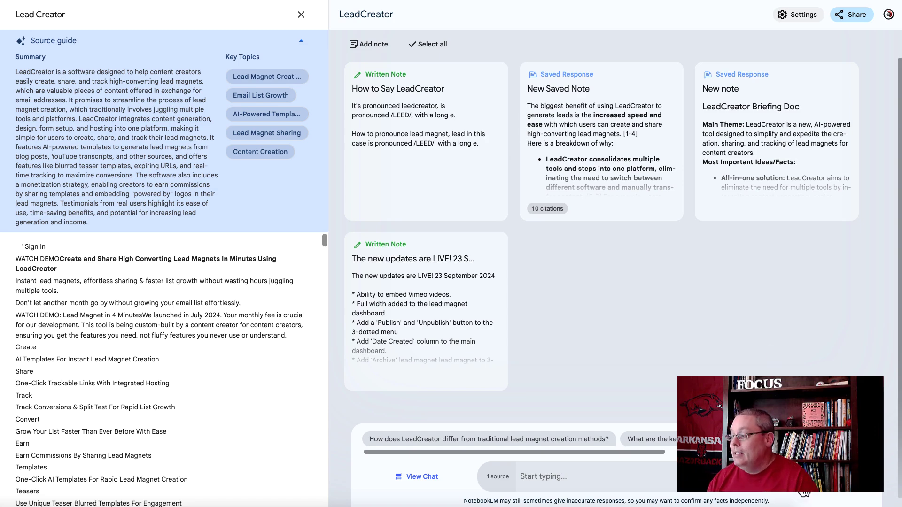
click(802, 484)
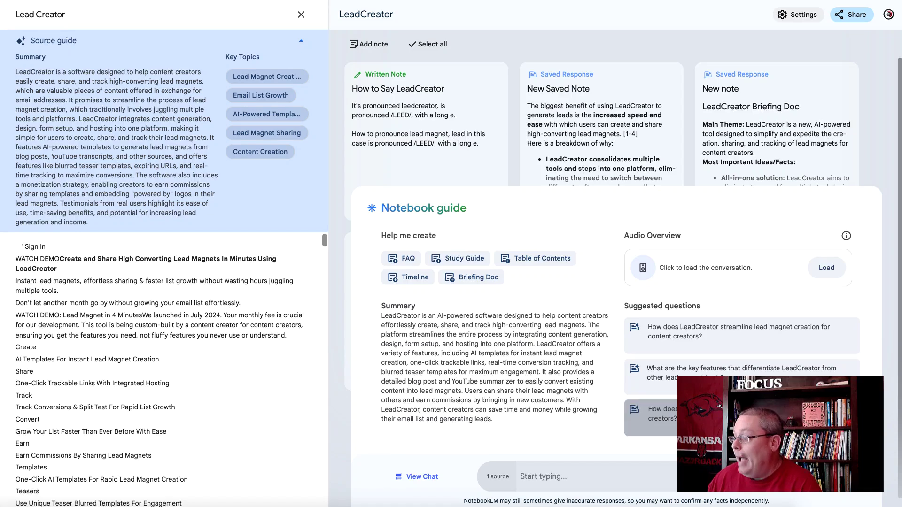
click(308, 152)
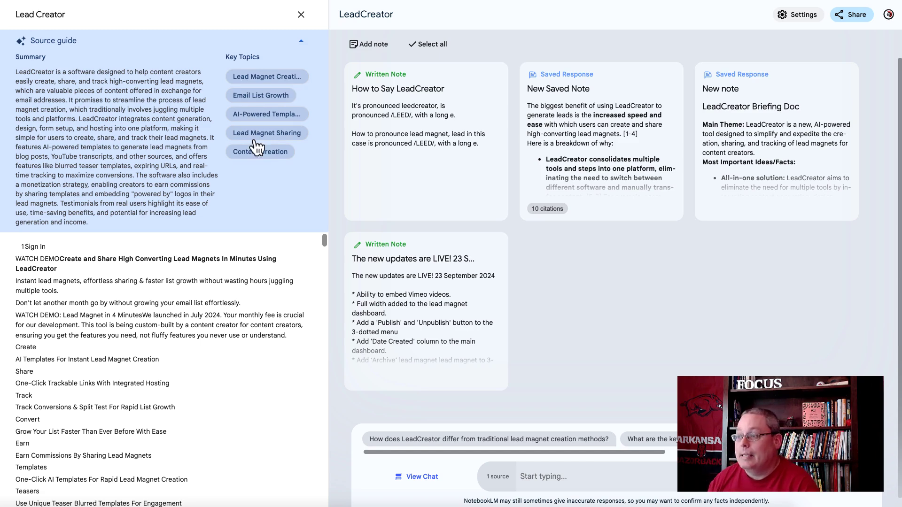
Ask the chat to discuss Lead Magnet Creation, then highlight its intro and Time-Consuming, Tracking challenges
click(257, 84)
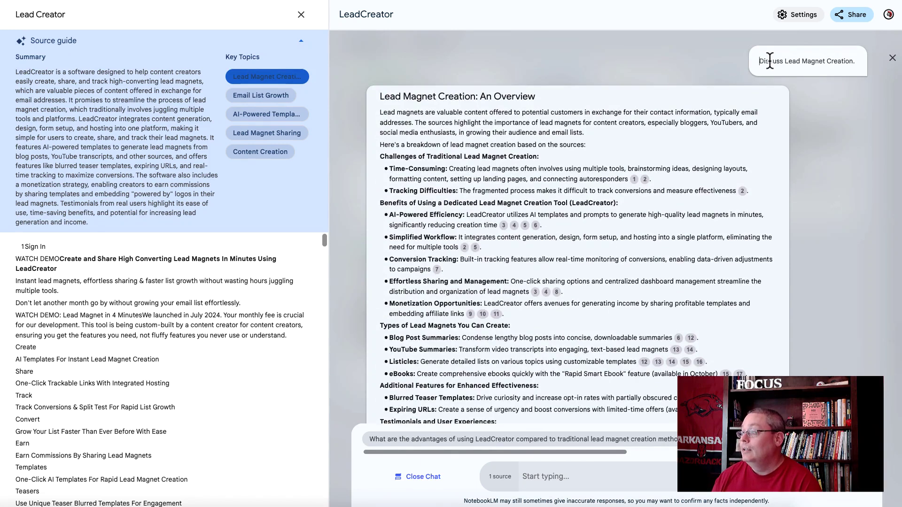
drag(759, 61, 858, 62)
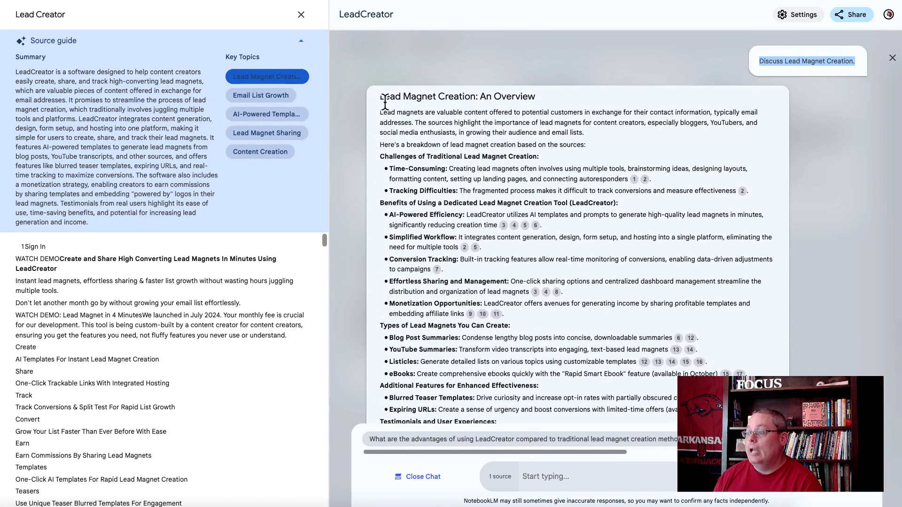
drag(380, 98, 587, 148)
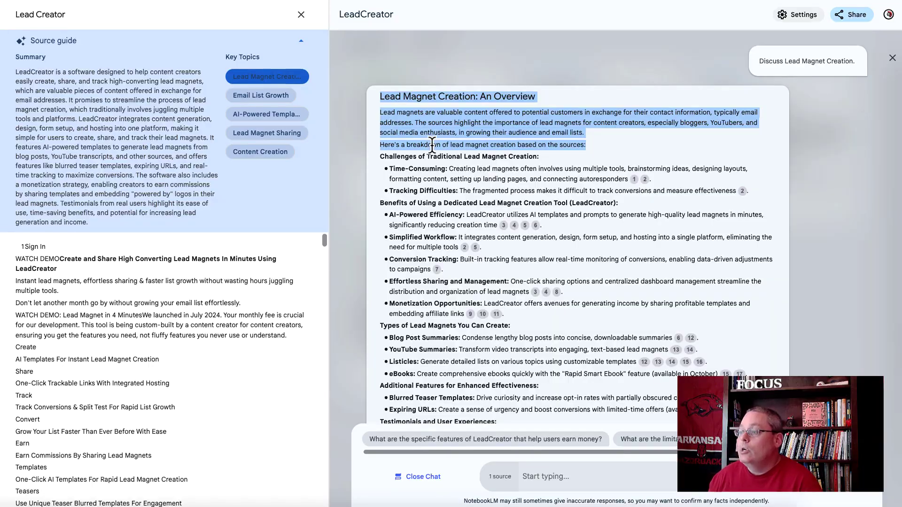
drag(379, 157, 538, 156)
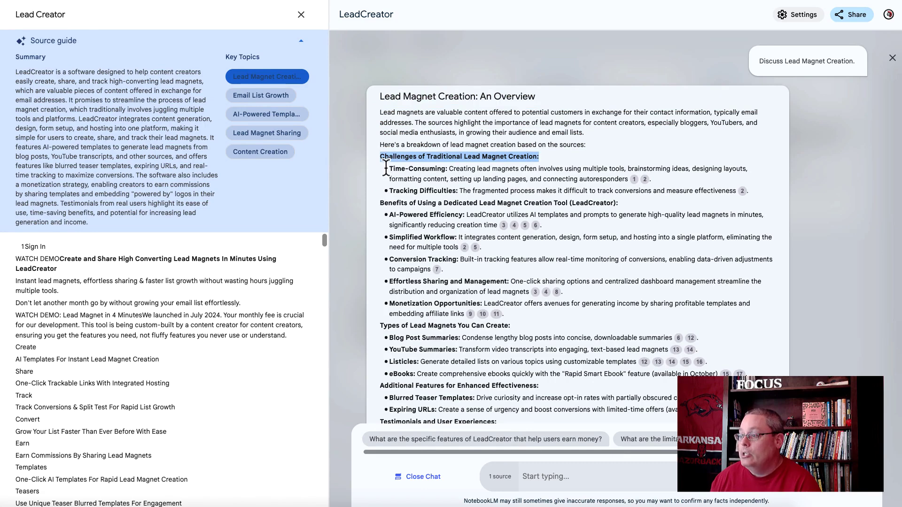
drag(385, 168, 747, 191)
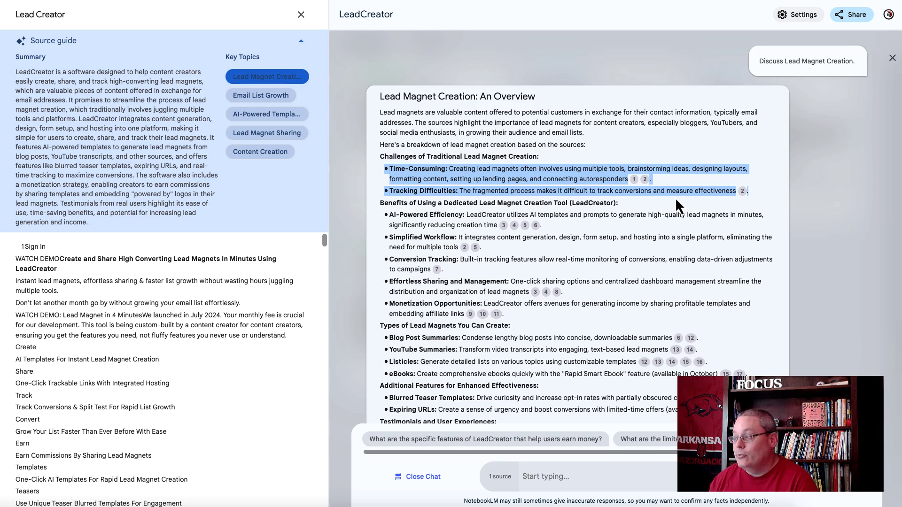
mouse_move(744, 192)
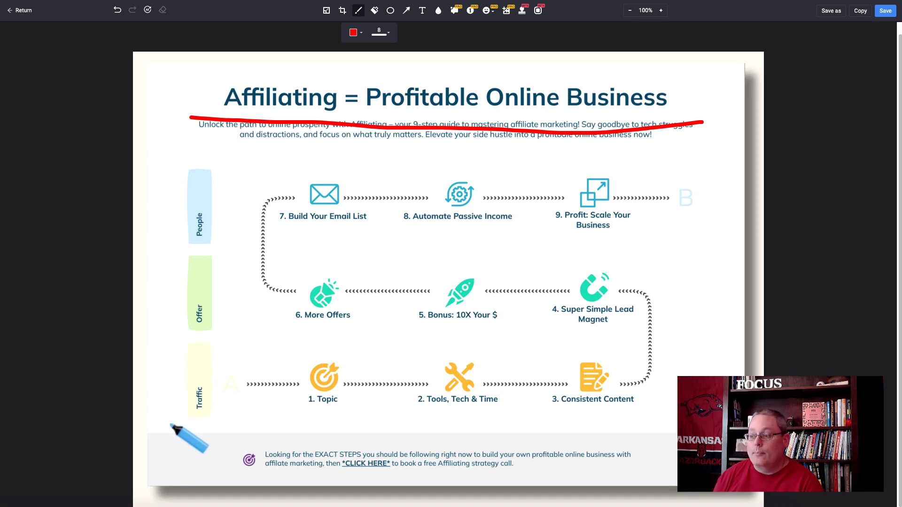
Draw red lines under Traffic, between Offer and People, tick 1. Topic, underline Tools, Tech & Time
drag(167, 424, 248, 416)
drag(171, 337, 235, 332)
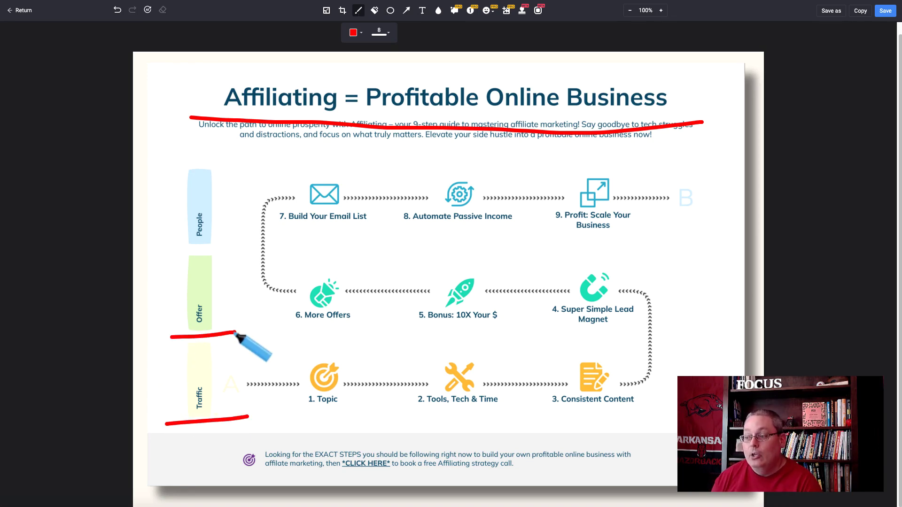
drag(171, 256, 250, 240)
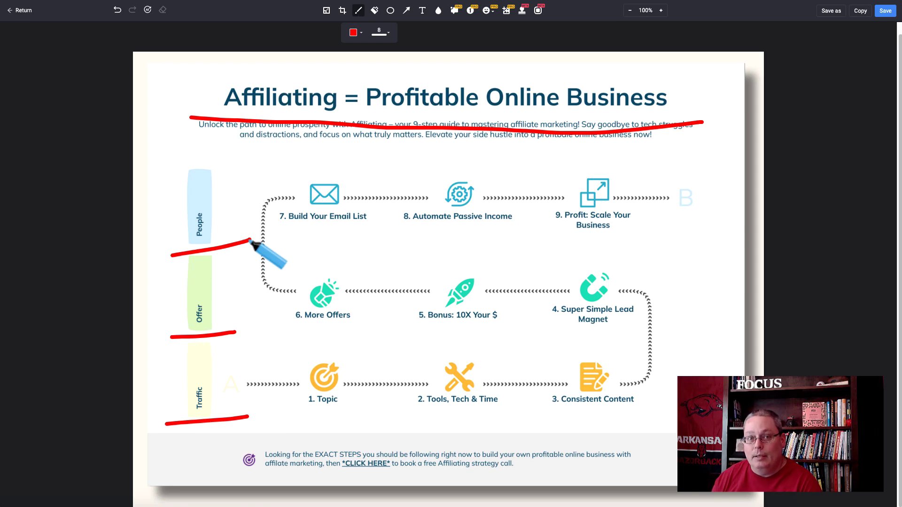
drag(274, 373, 318, 345)
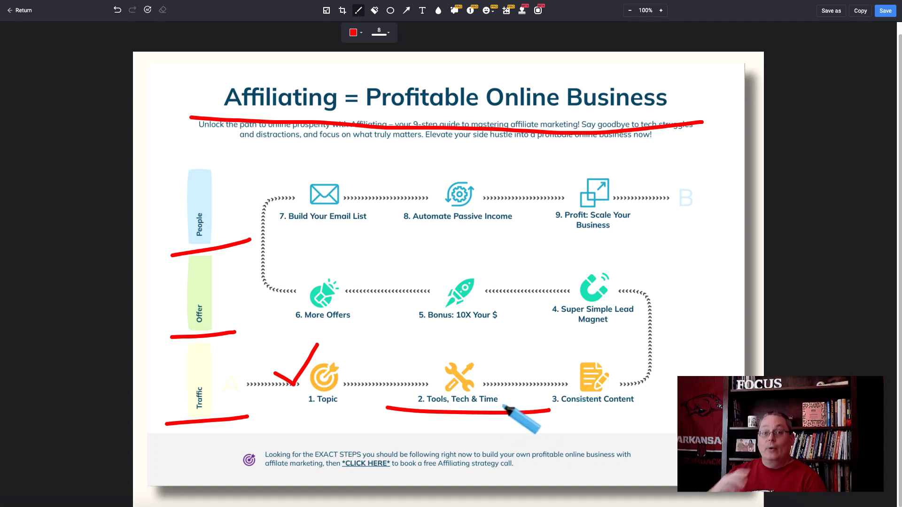
mouse_move(546, 371)
mouse_down()
mouse_move(566, 384)
mouse_move(594, 337)
mouse_up()
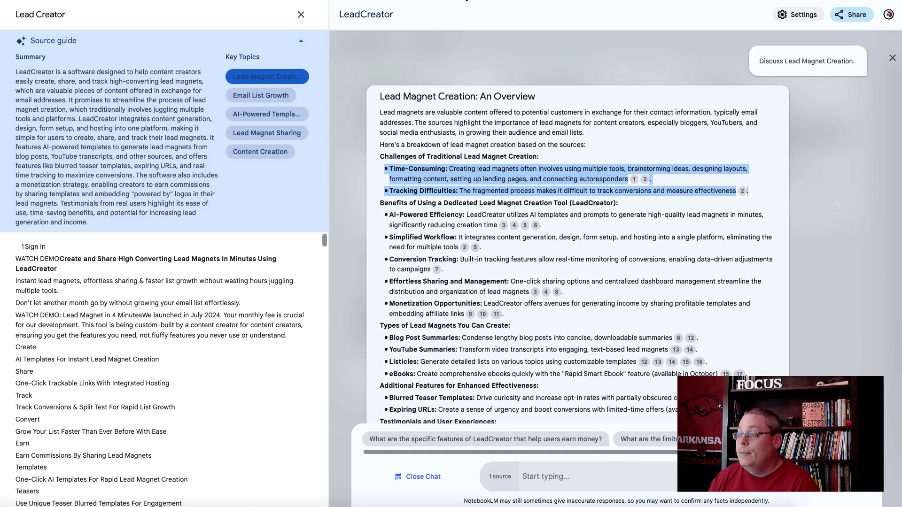
drag(379, 96, 548, 95)
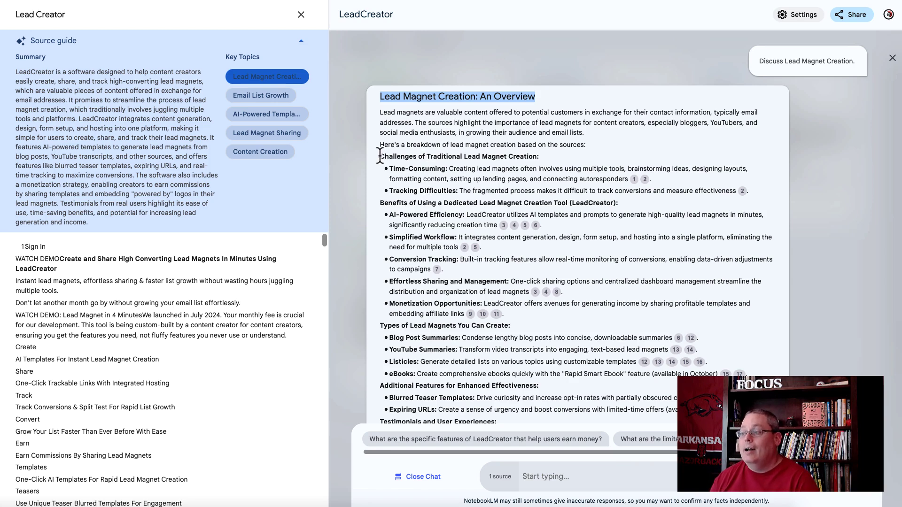
drag(380, 158, 546, 157)
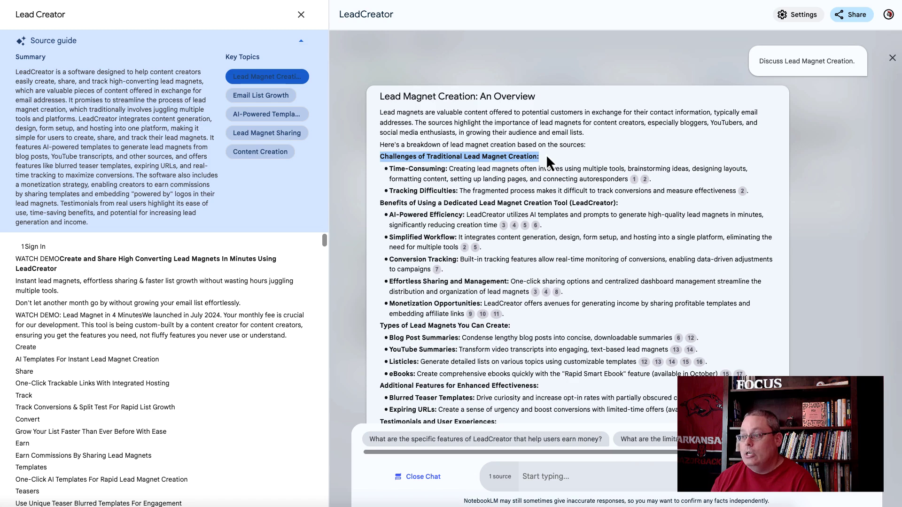
drag(389, 169, 454, 169)
drag(389, 191, 471, 191)
drag(380, 203, 620, 206)
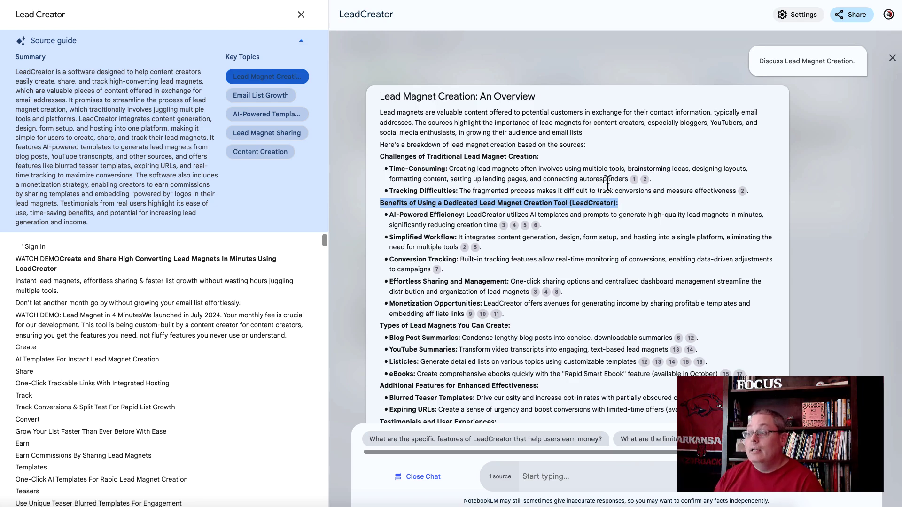
click(407, 214)
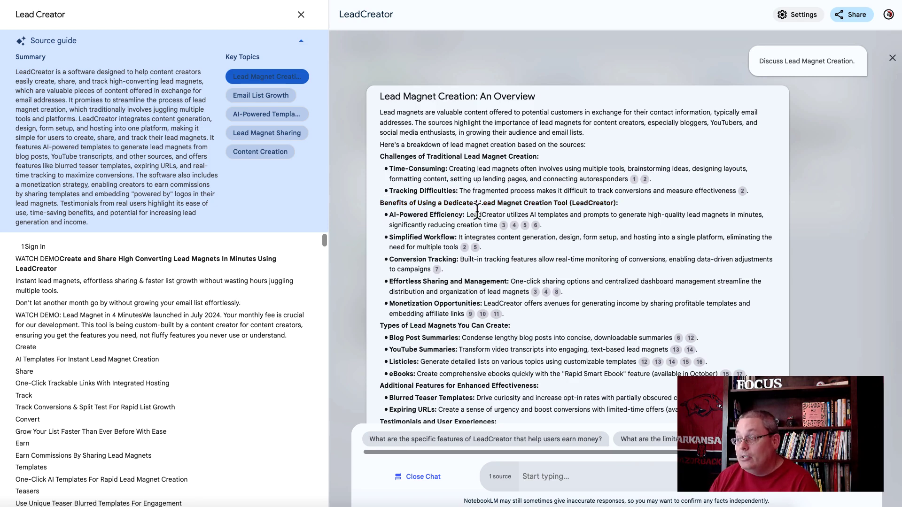
mouse_move(455, 237)
mouse_down()
mouse_move(384, 248)
mouse_move(454, 255)
mouse_up()
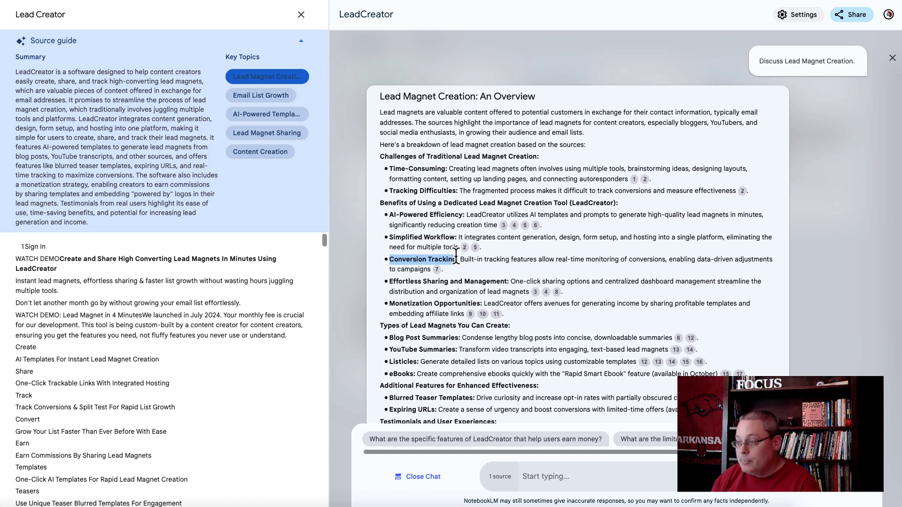
click(480, 262)
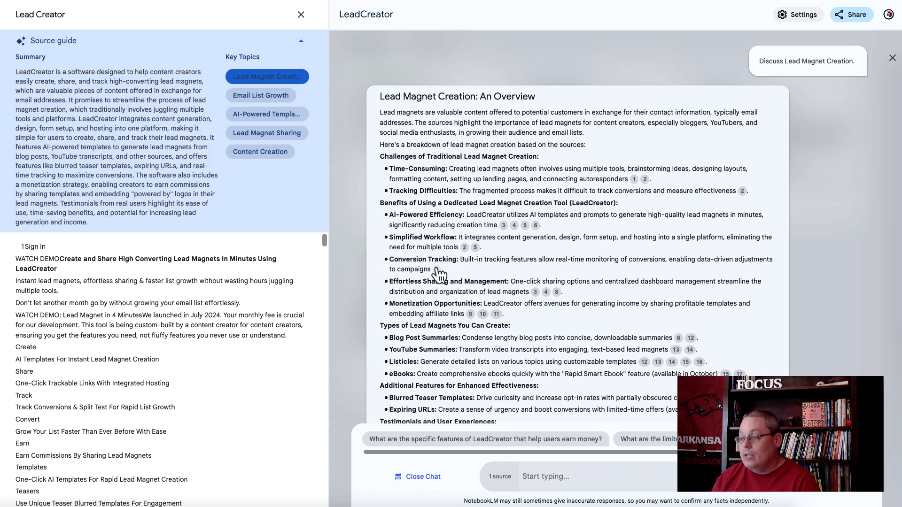
mouse_move(438, 266)
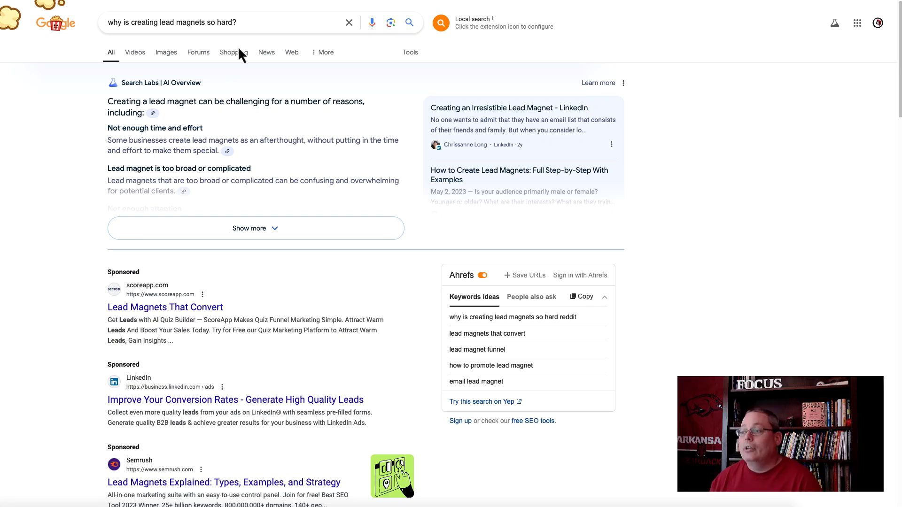
Expand the AI Overview on why lead magnets are hard and copy its full text
triple_click(173, 20)
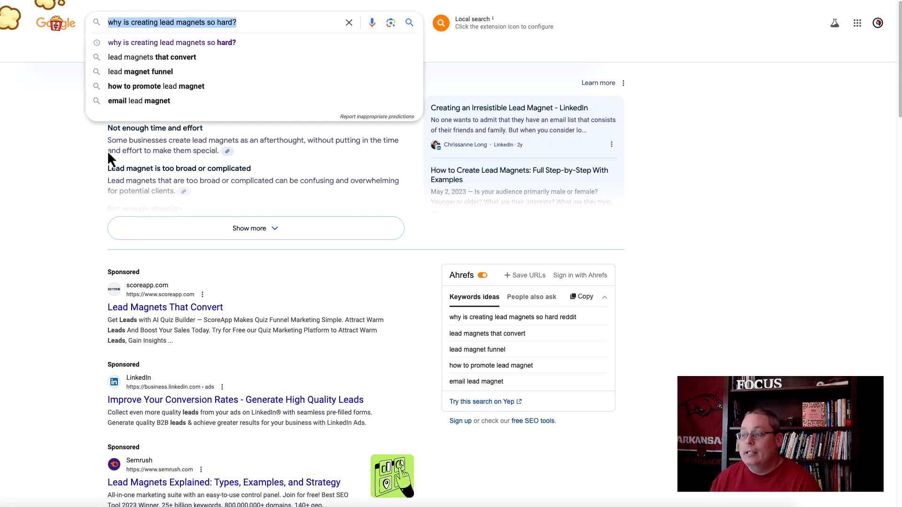
click(61, 162)
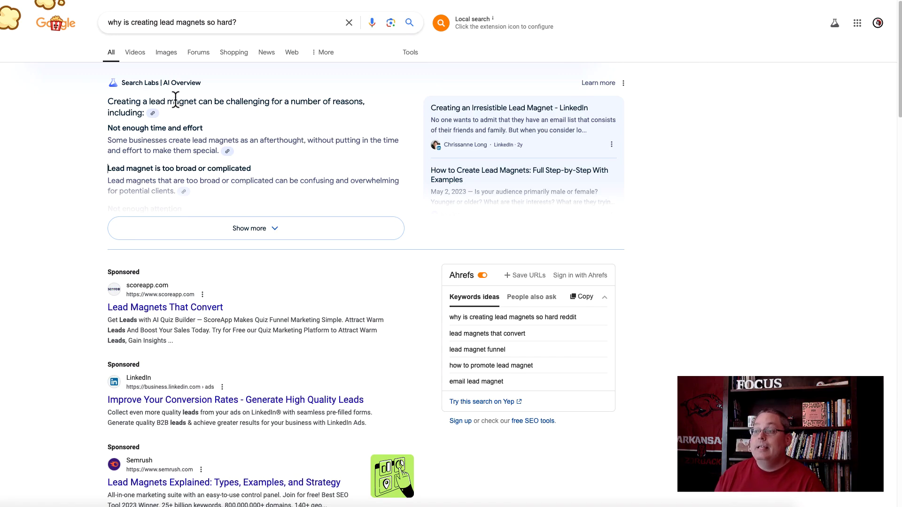
click(259, 231)
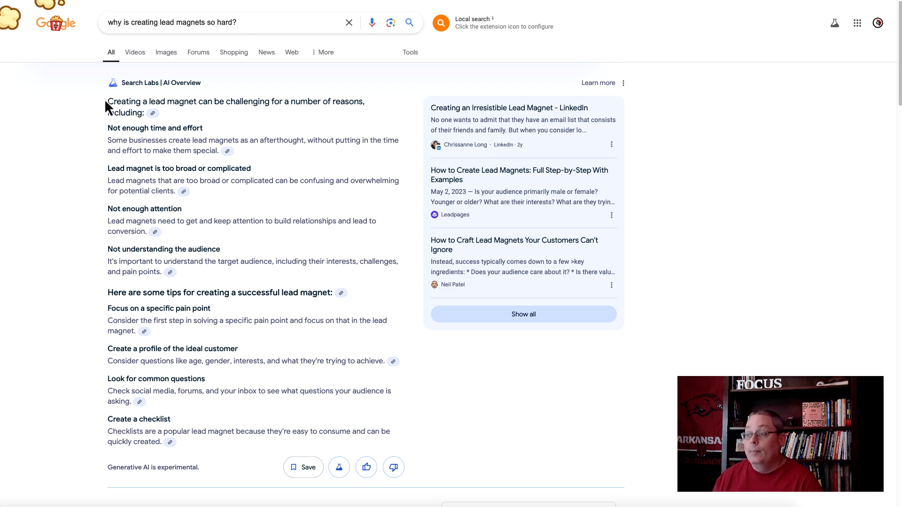
drag(105, 101, 209, 443)
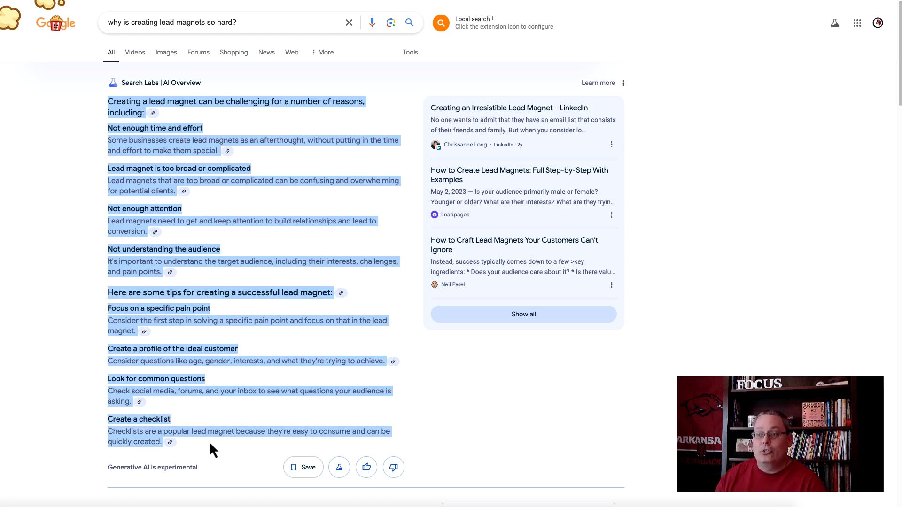
right_click(137, 185)
click(173, 204)
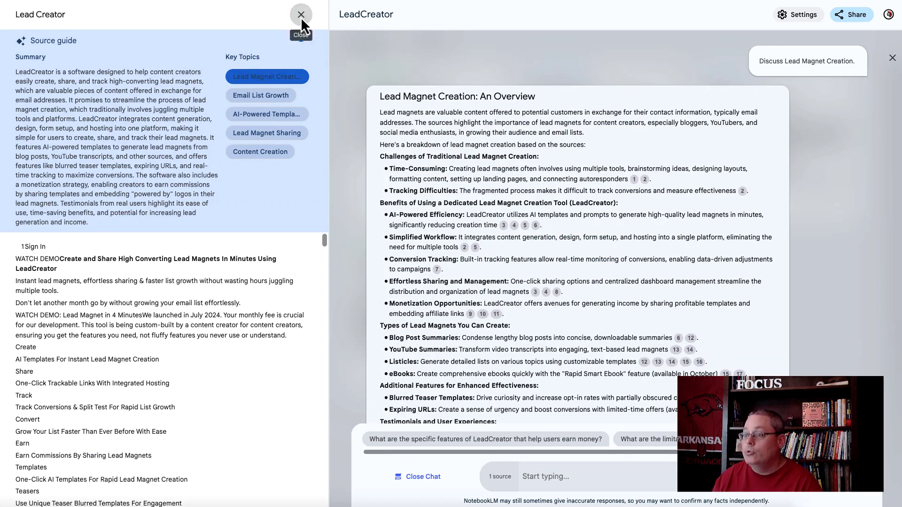
Paste the copied lead-magnet challenges text into a Copied text source and insert it as Pasted Text
click(301, 15)
click(106, 45)
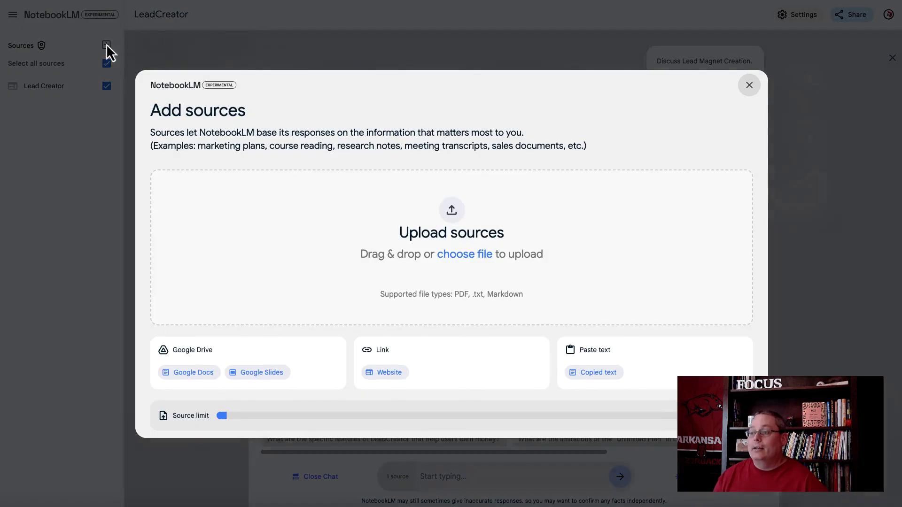
click(598, 374)
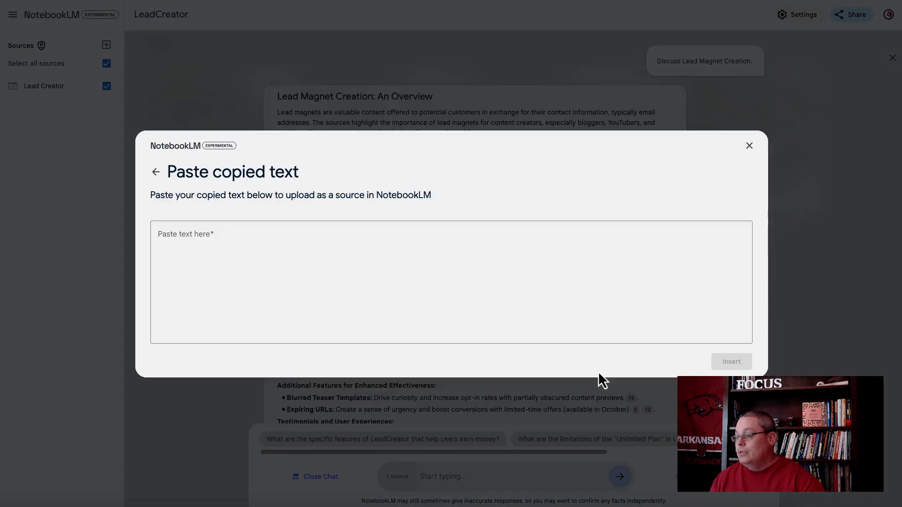
click(163, 241)
key(ctrl+v)
scroll(315, 294, up, 5)
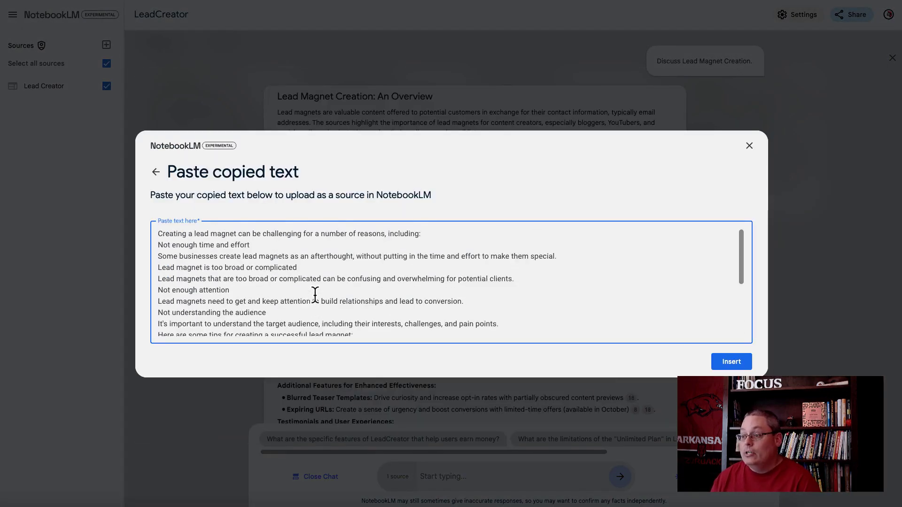
key(ctrl+a)
click(226, 230)
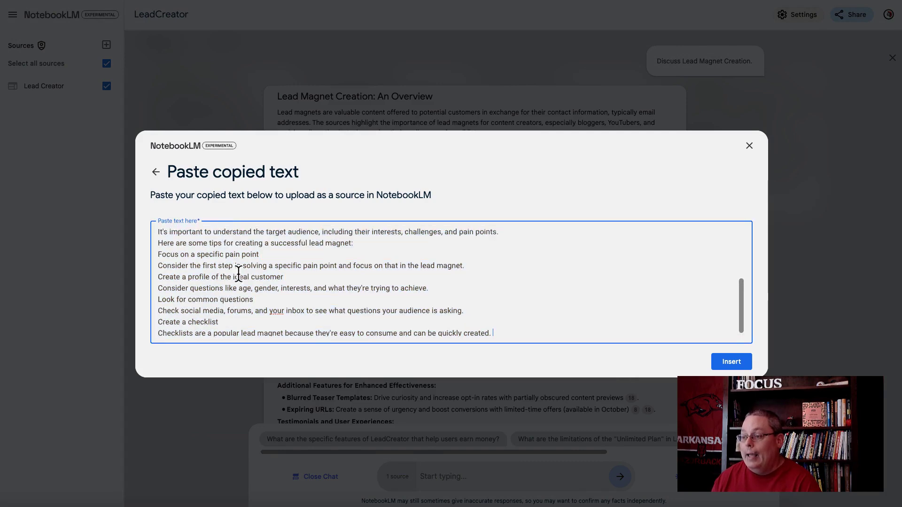
scroll(237, 263, up, 3)
triple_click(230, 233)
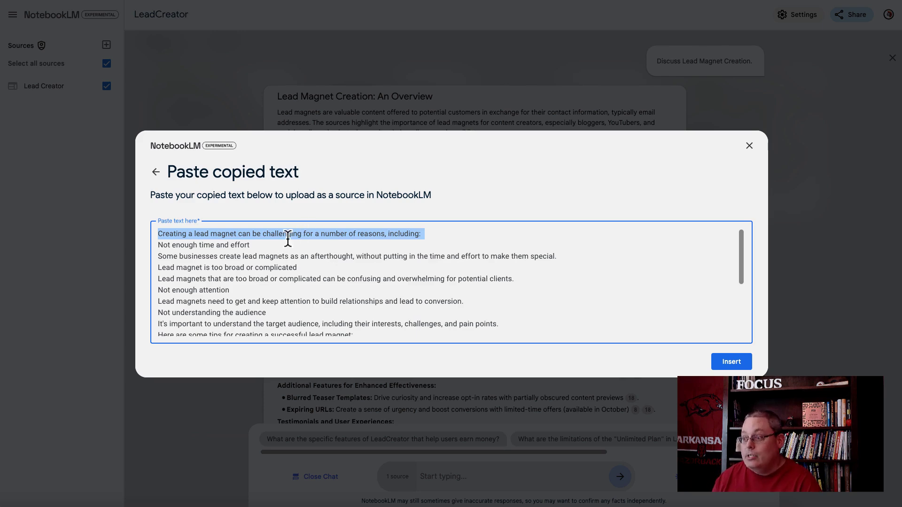
click(729, 362)
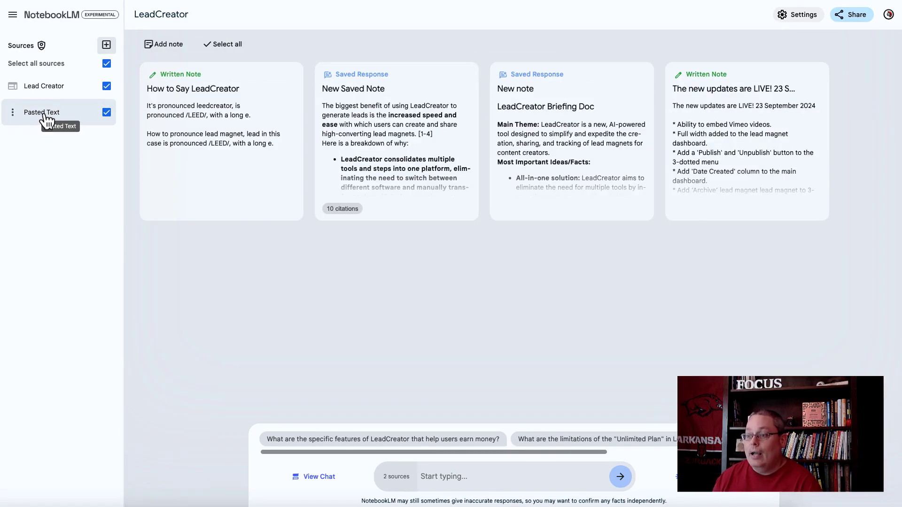
Open the Pasted Text source guide and ask the chat to discuss Pain point focus
click(46, 117)
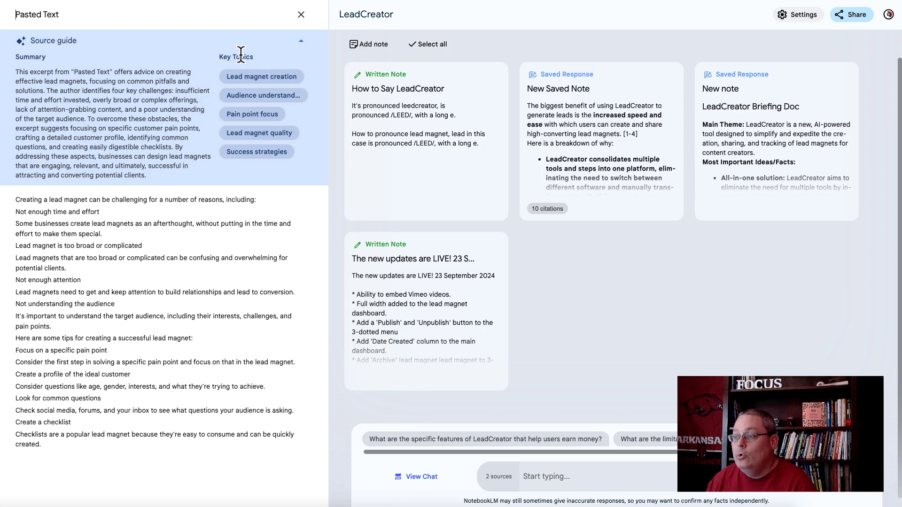
click(252, 114)
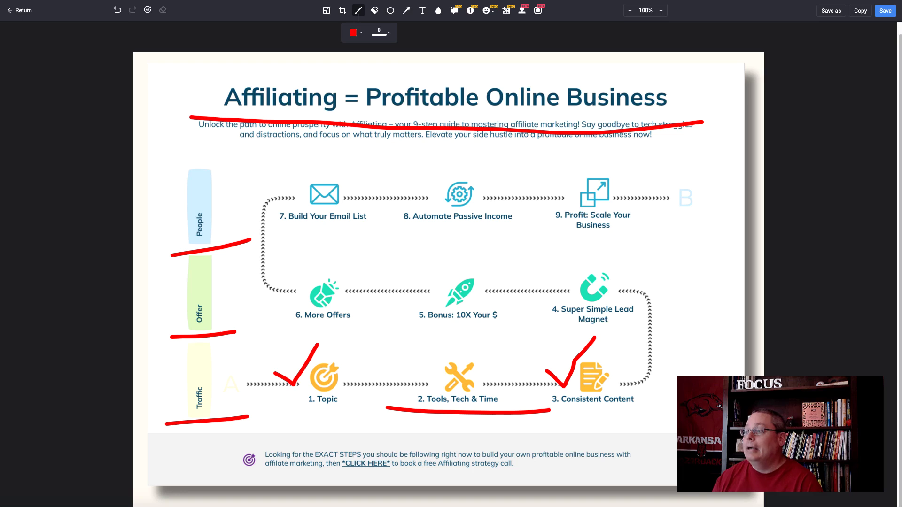
Clear old marks, then add red checks at Traffic, 1. Topic, 3. Consistent Content and underline step 2
click(147, 10)
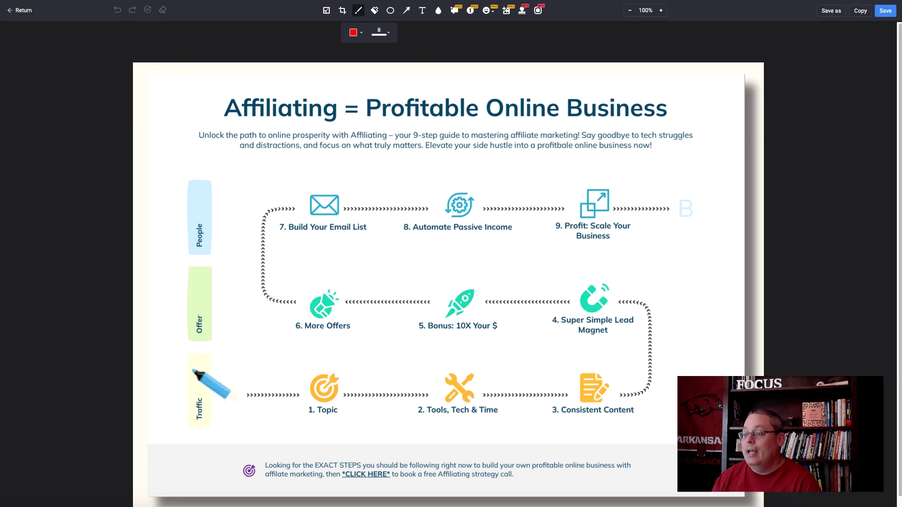
drag(159, 380, 189, 347)
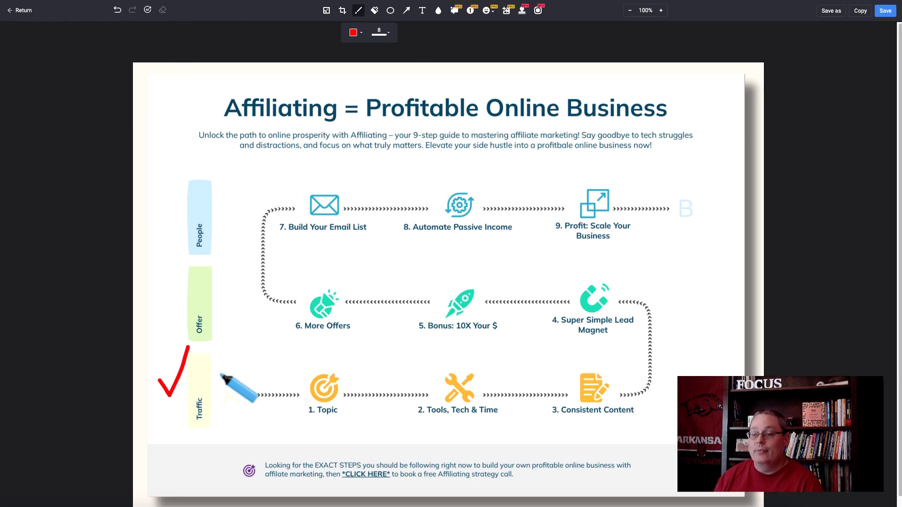
drag(286, 386, 316, 350)
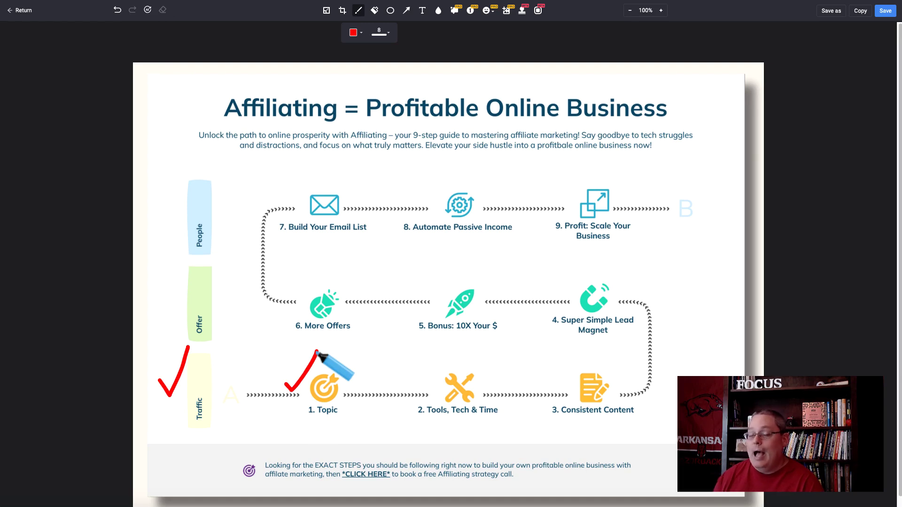
drag(415, 424, 504, 423)
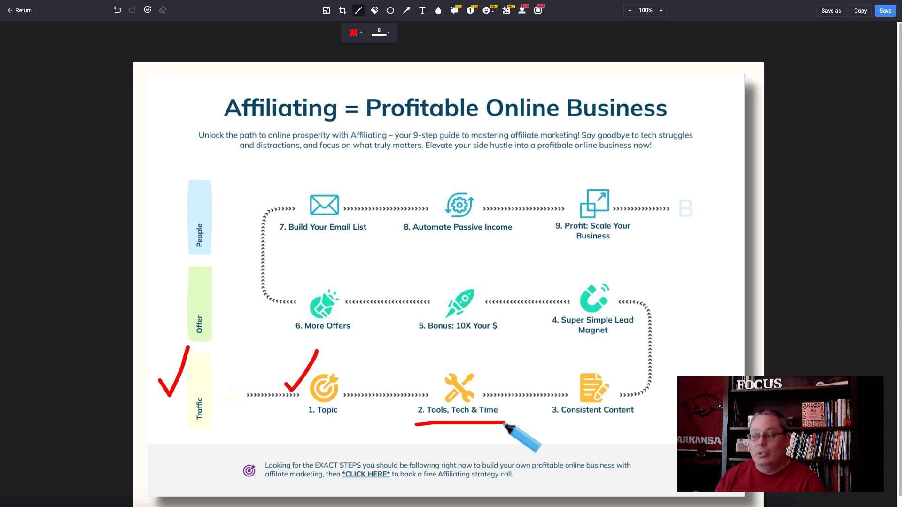
mouse_move(544, 376)
mouse_down()
mouse_move(553, 390)
mouse_move(574, 351)
mouse_up()
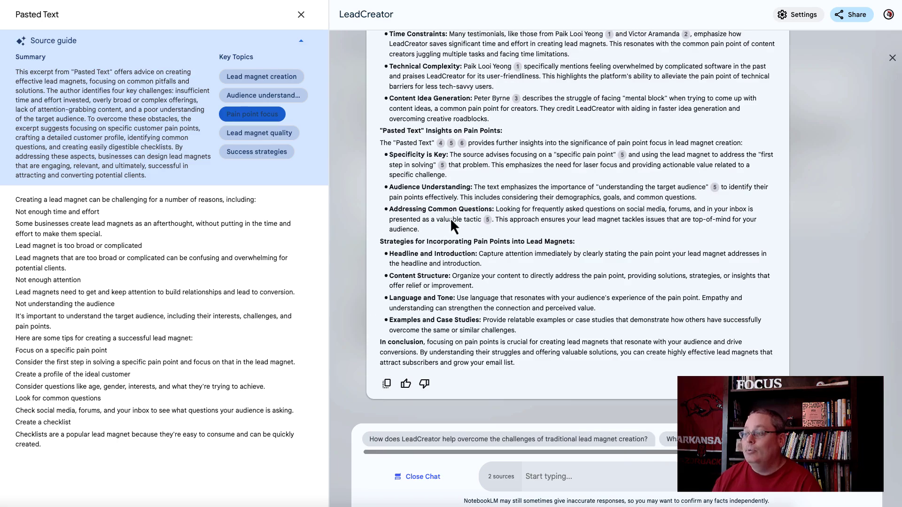
scroll(502, 259, up, 15)
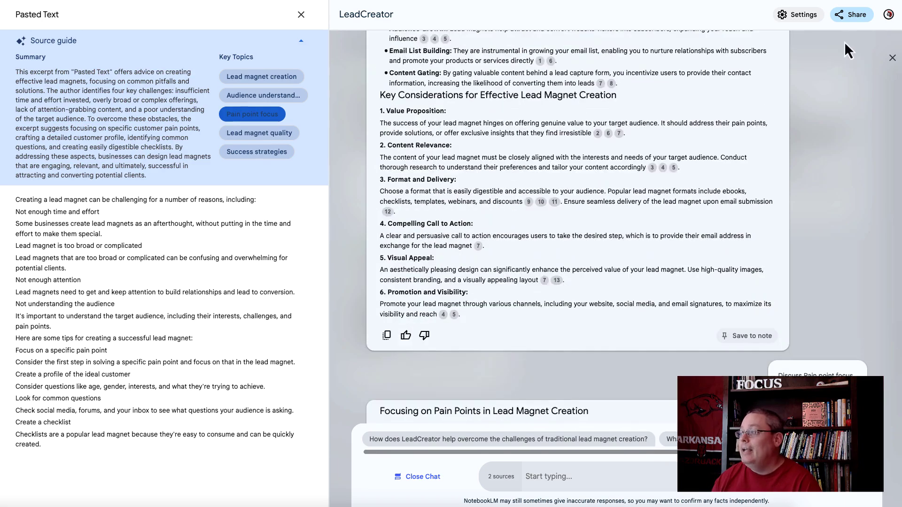
scroll(762, 148, down, 12)
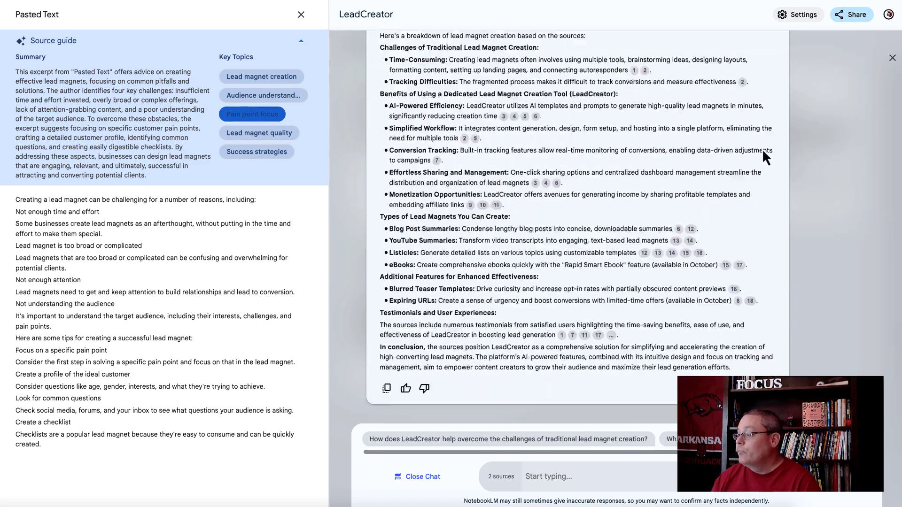
scroll(770, 209, down, 10)
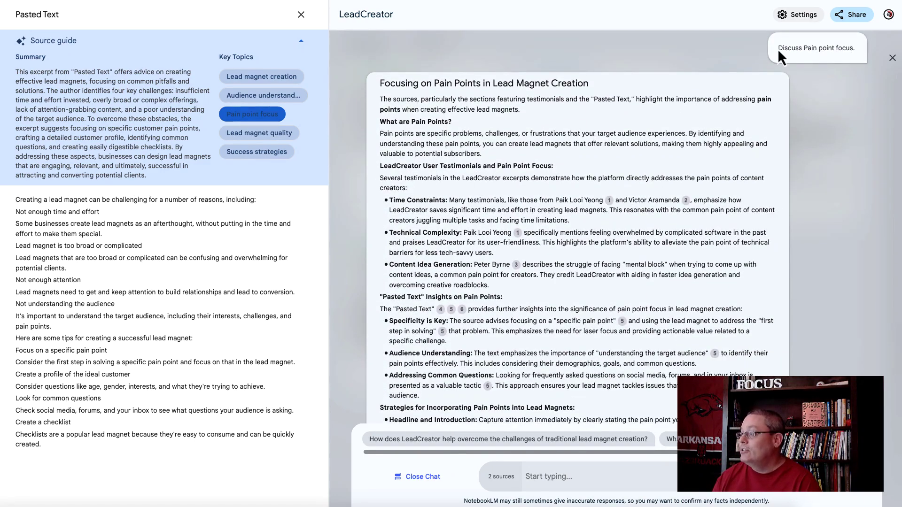
drag(778, 49, 829, 43)
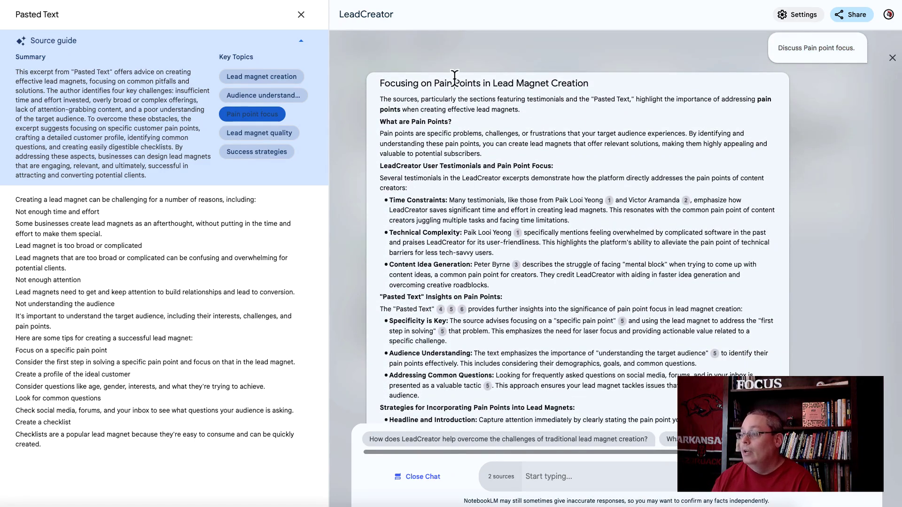
triple_click(475, 83)
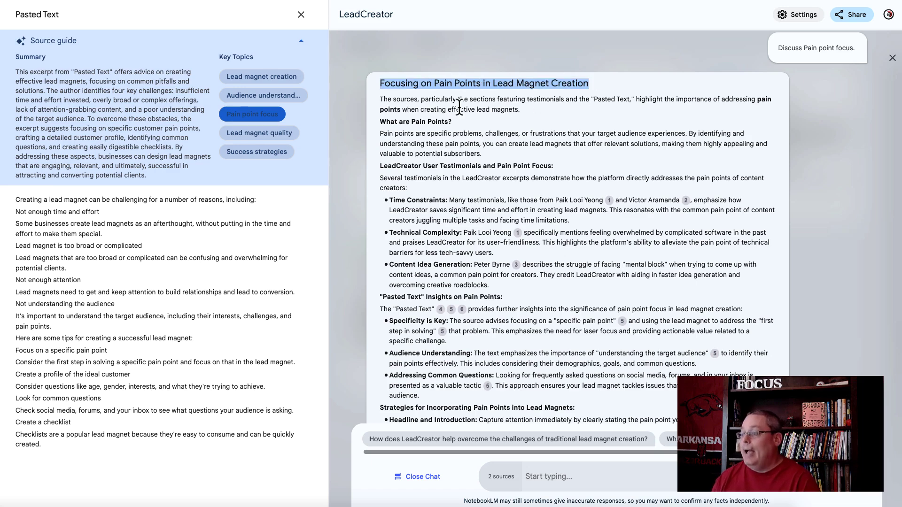
triple_click(423, 121)
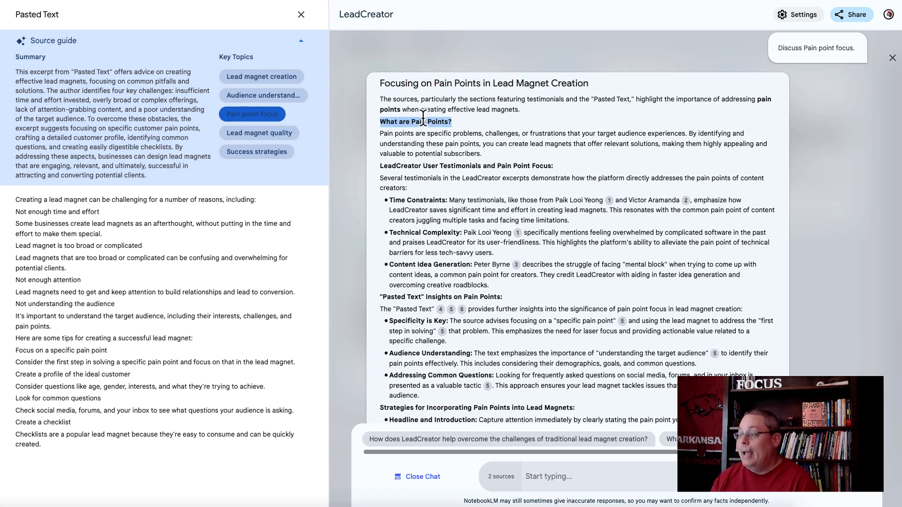
triple_click(415, 166)
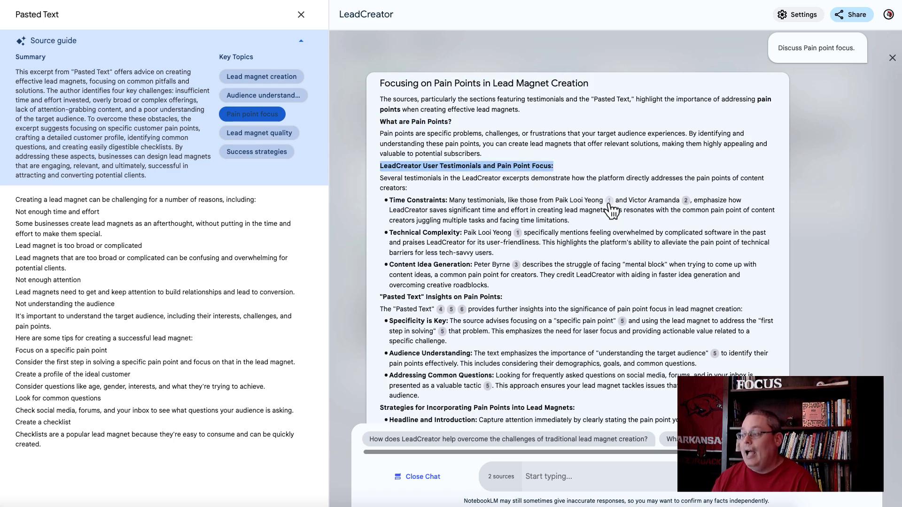
mouse_move(609, 201)
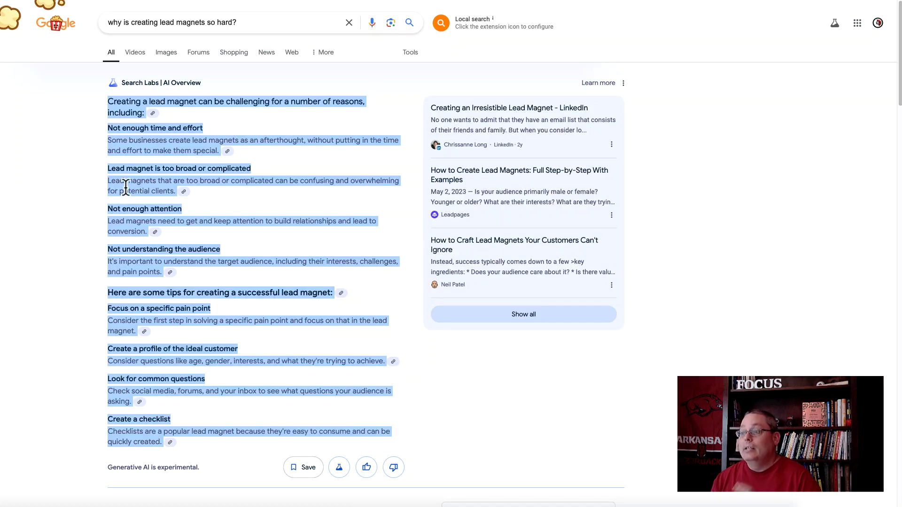
scroll(98, 233, down, 8)
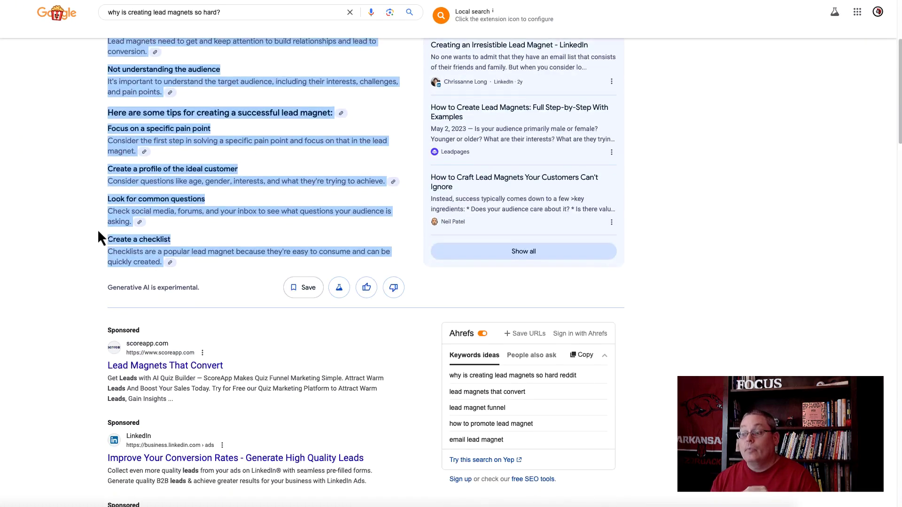
scroll(97, 229, down, 11)
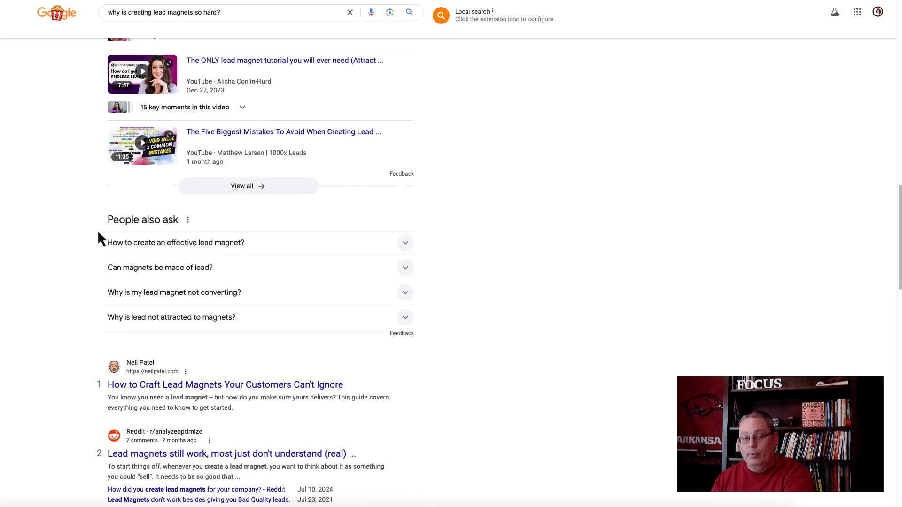
scroll(97, 230, up, 19)
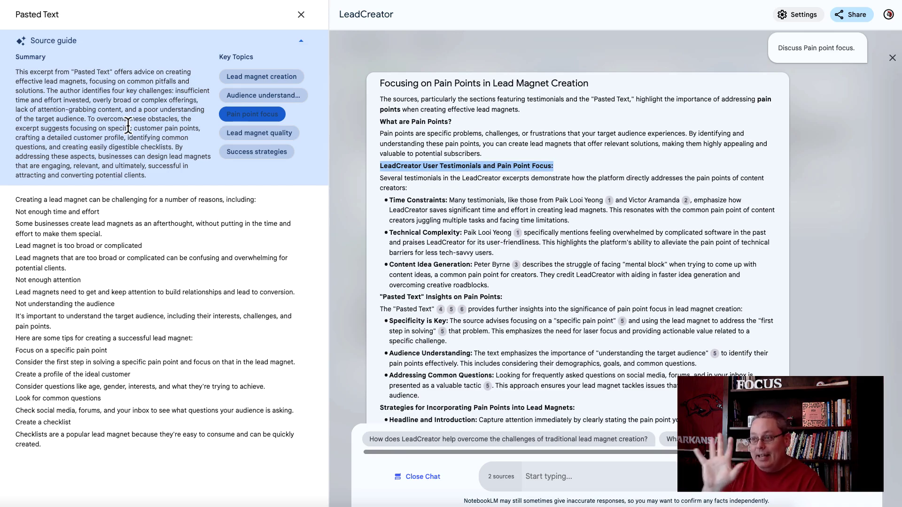
Deselect the highlighted heading and close the Pasted Text source panel
click(442, 101)
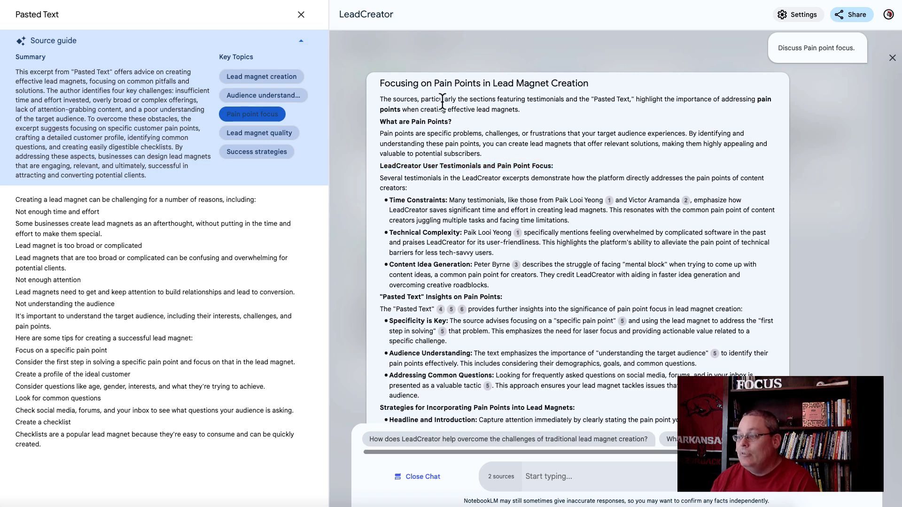
click(300, 15)
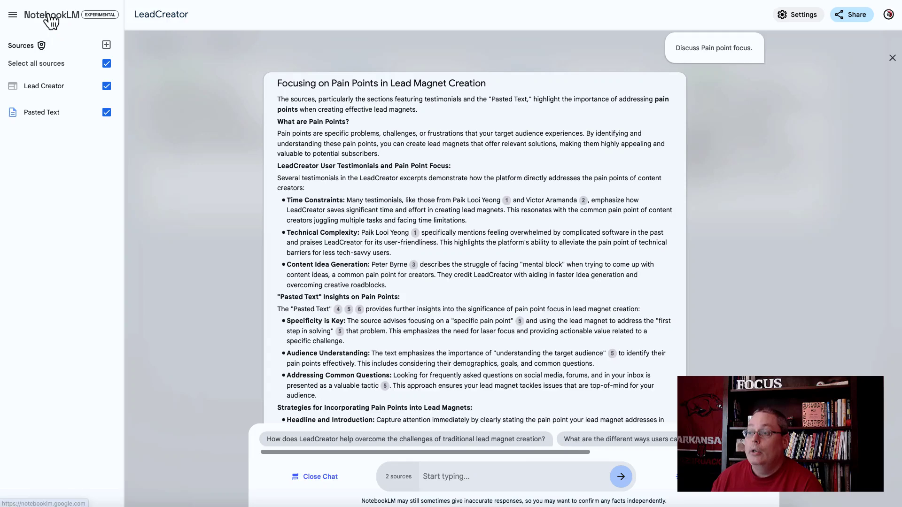
Return to the notebooks list, reopen LeadCreator and show its notebook guide
click(50, 20)
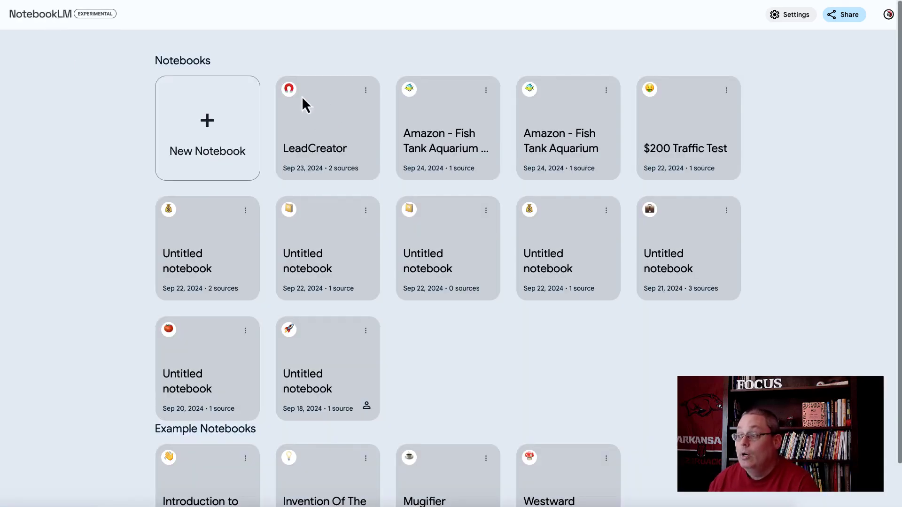
click(336, 133)
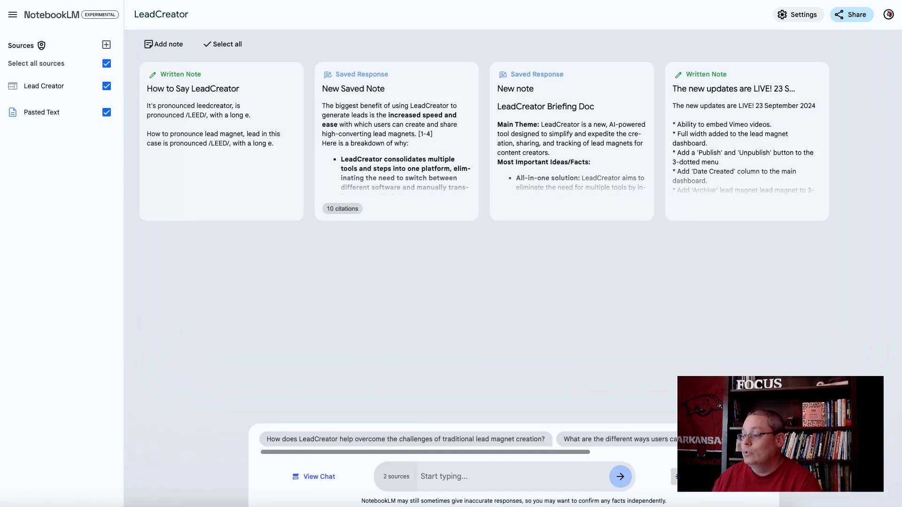
click(677, 475)
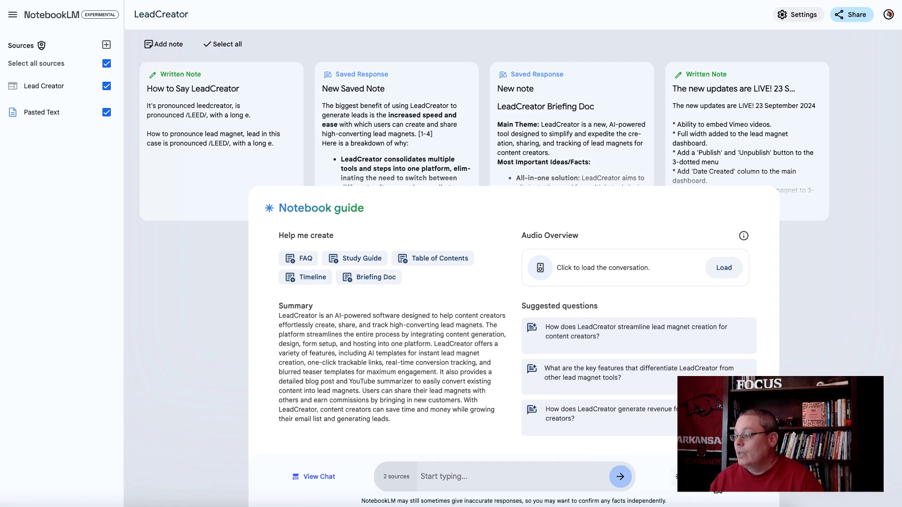
Collapse the notebook guide, reopen the chat and copy the Focusing on Pain Points response
click(795, 300)
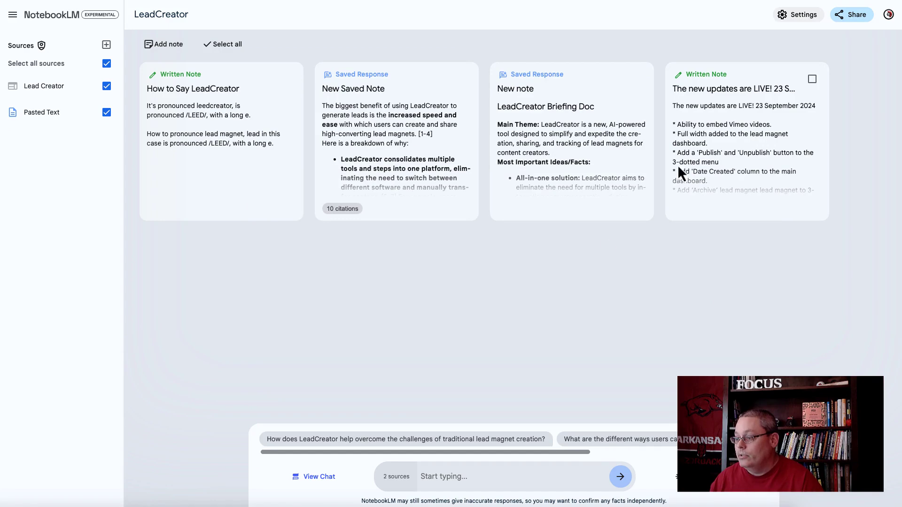
click(314, 477)
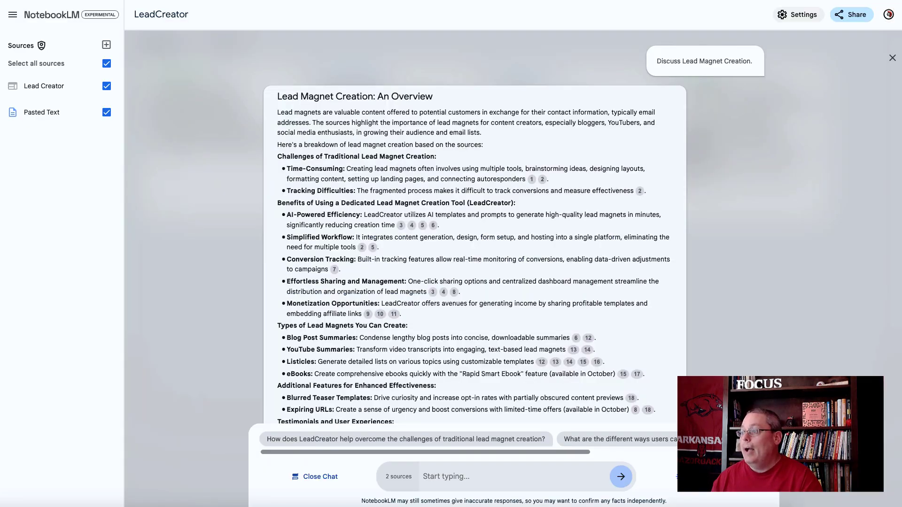
scroll(371, 261, down, 15)
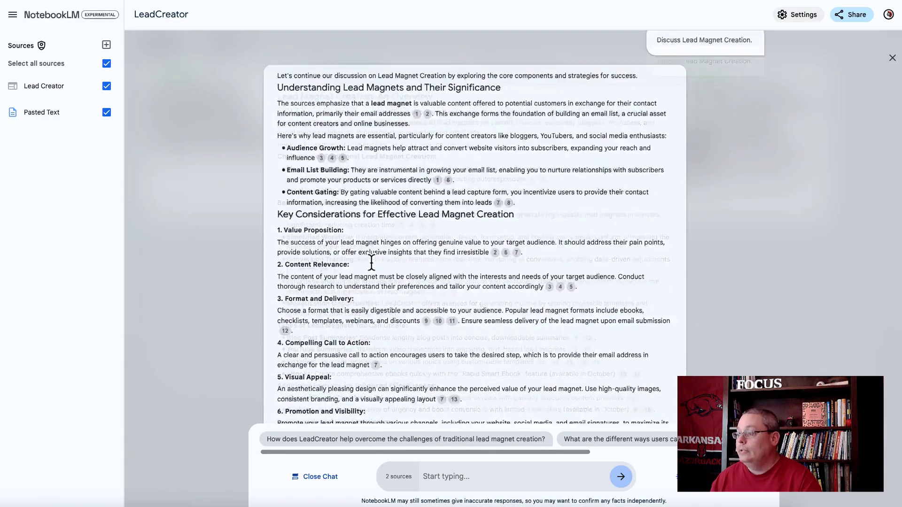
scroll(399, 277, down, 3)
scroll(399, 277, up, 3)
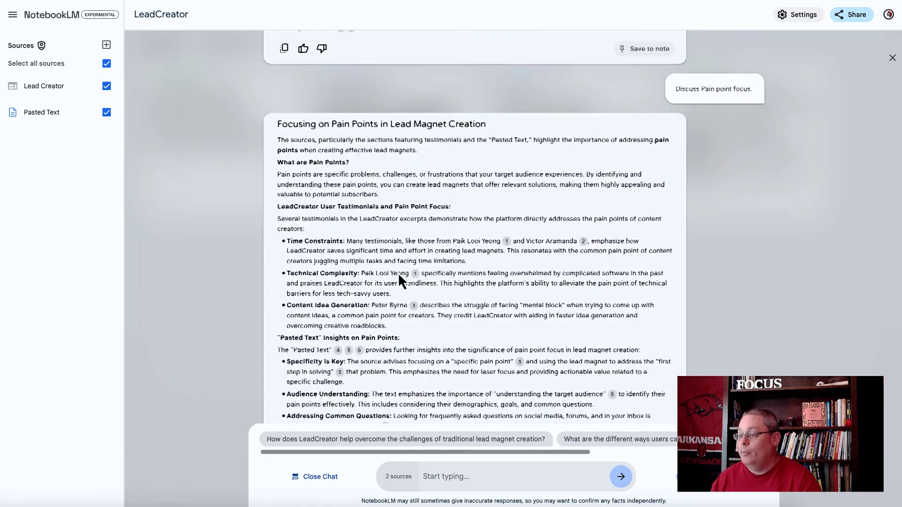
scroll(397, 272, down, 4)
scroll(397, 271, down, 1)
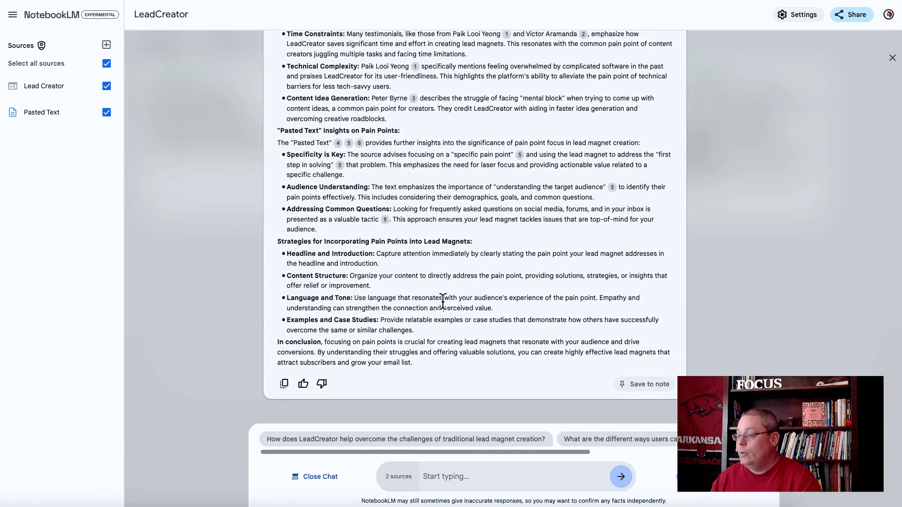
click(285, 385)
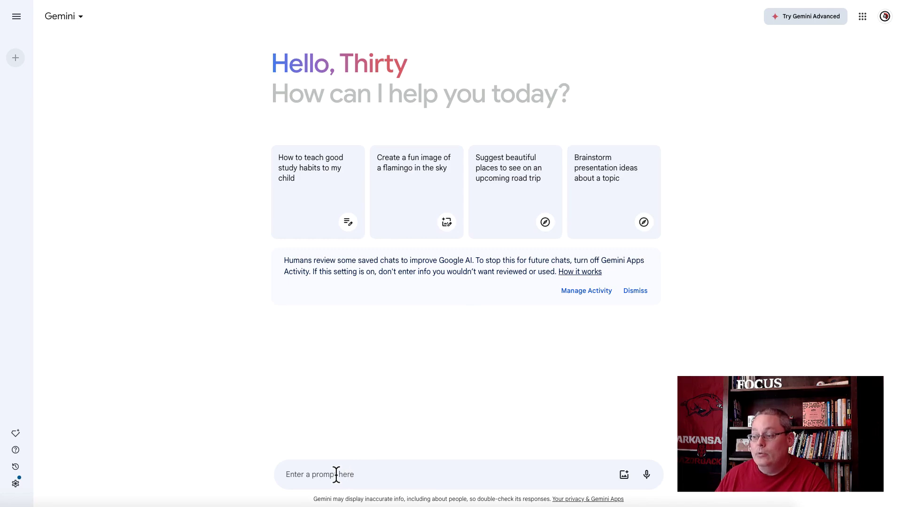
Underline the roadmap title, 1. Topic and 2. Tools, Tech & Time in red; tick Traffic and 3. Consistent Content
mouse_move(207, 126)
mouse_down()
mouse_move(547, 135)
mouse_move(679, 127)
mouse_up()
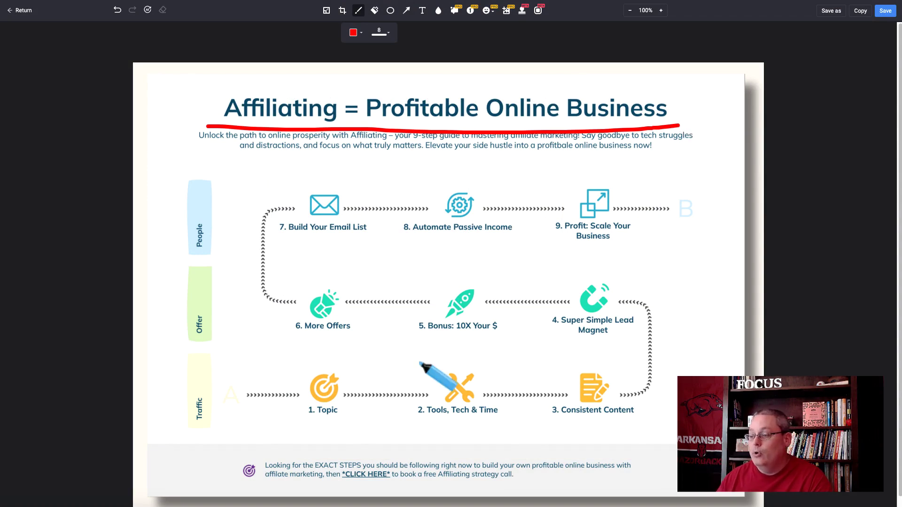
drag(162, 386, 203, 352)
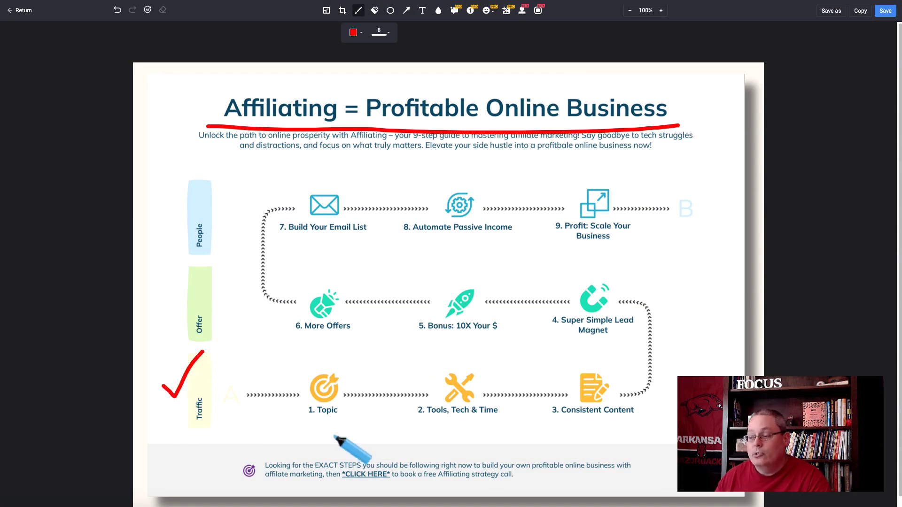
drag(285, 419, 346, 413)
drag(427, 424, 477, 421)
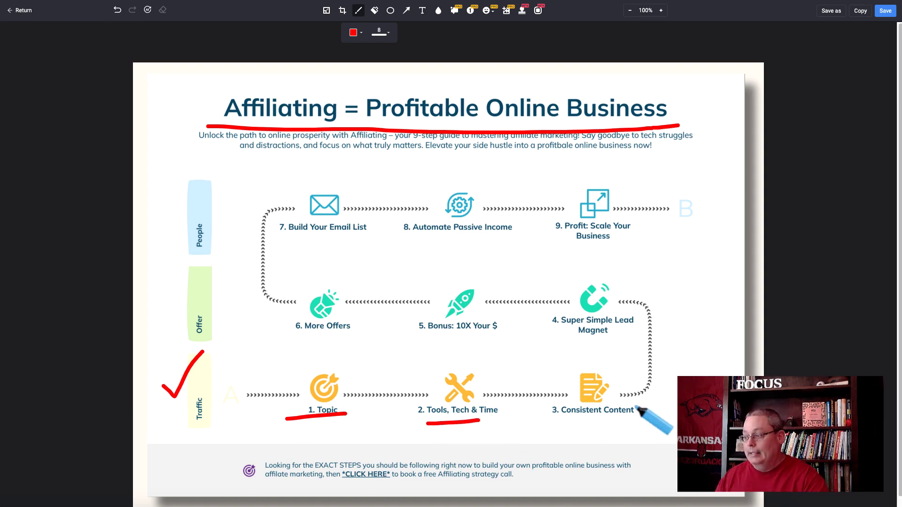
drag(548, 376, 584, 351)
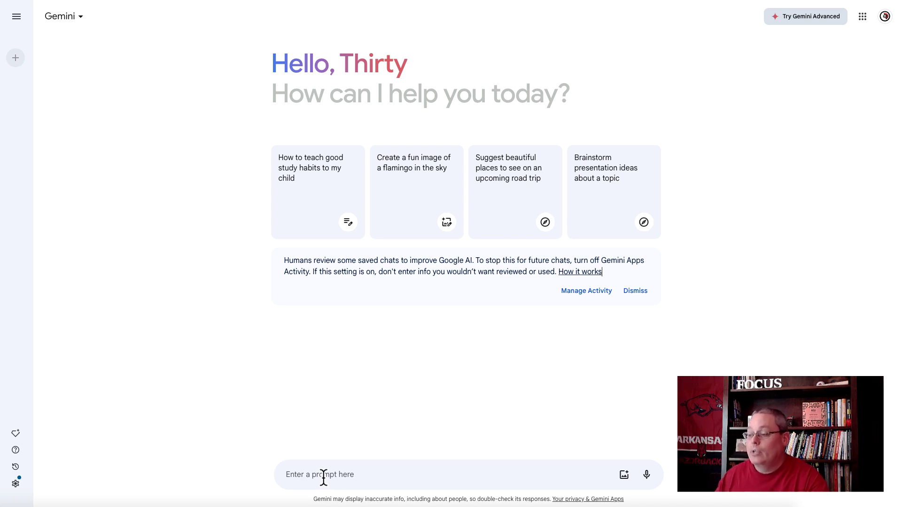
Submit the prompt for 10 LeadCreator YouTube video ideas with the pasted pain points
key(ctrl+v)
key(Return)
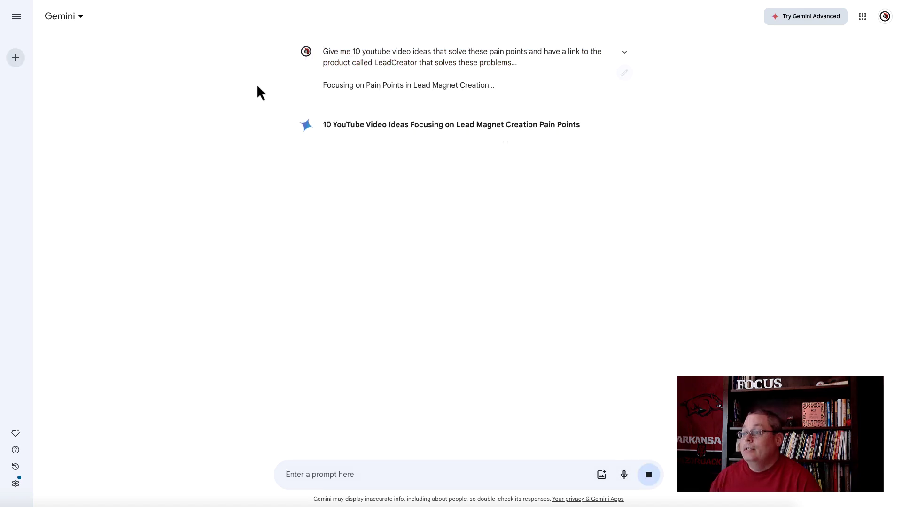
triple_click(342, 51)
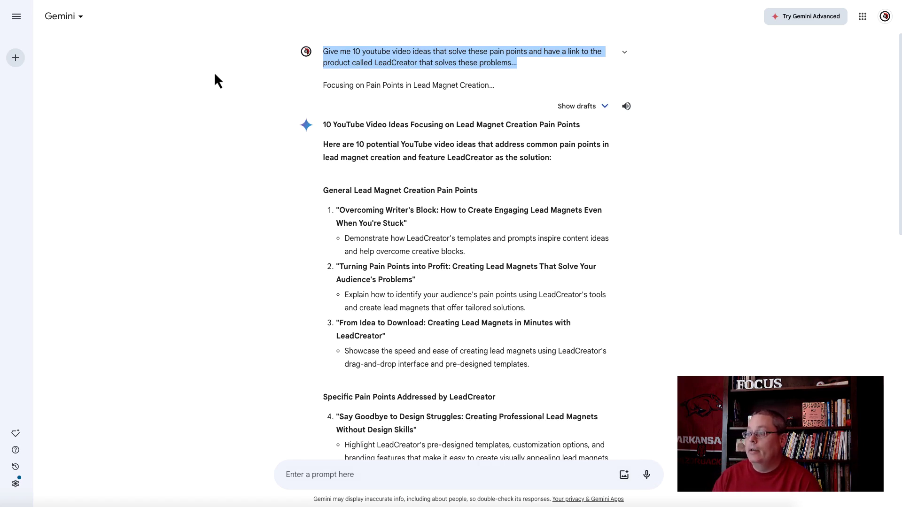
Expand the submitted prompt to review the pasted pain-point text
click(625, 53)
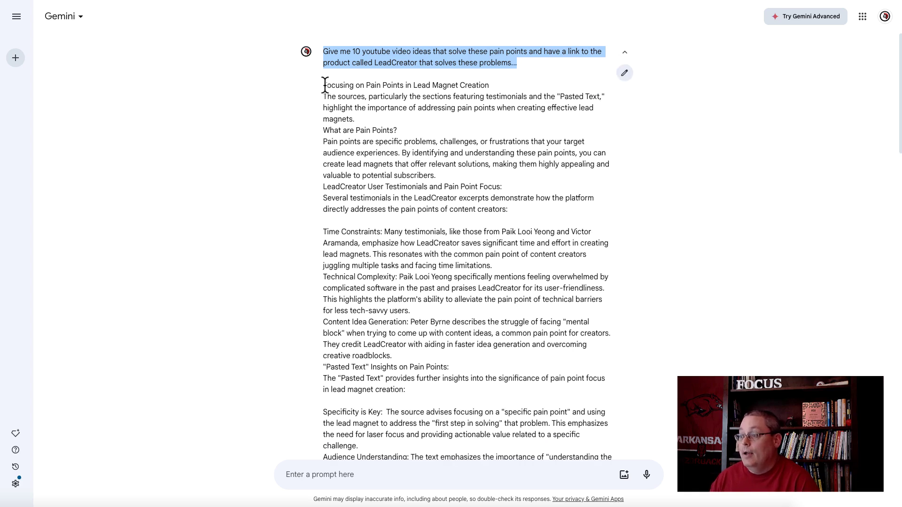
drag(326, 85, 531, 374)
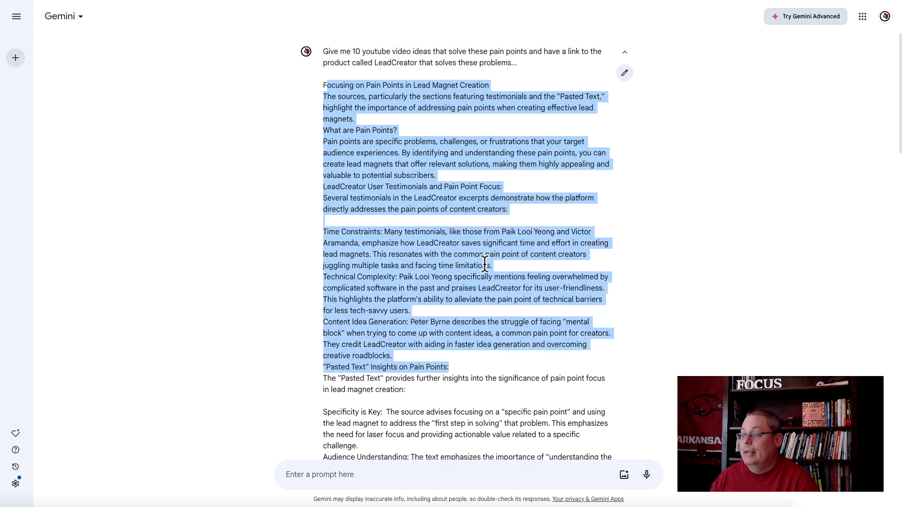
scroll(478, 295, down, 2)
scroll(478, 295, up, 2)
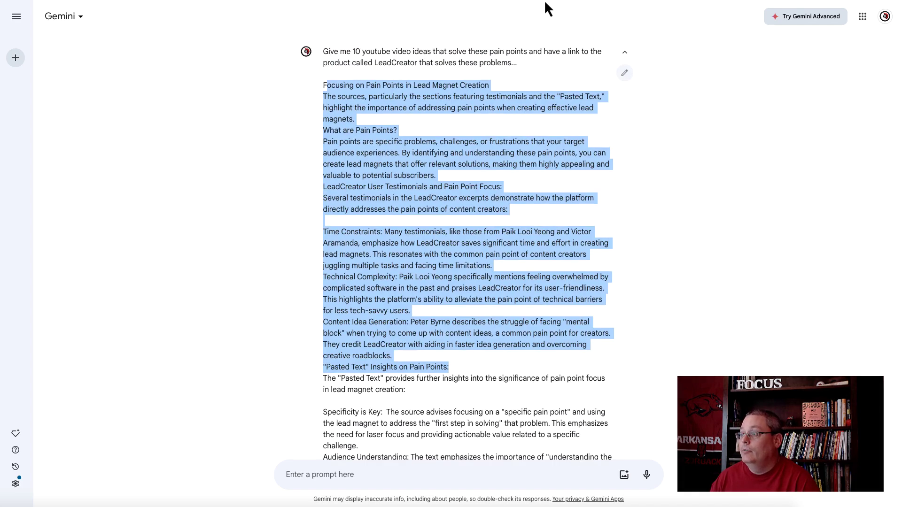
click(403, 152)
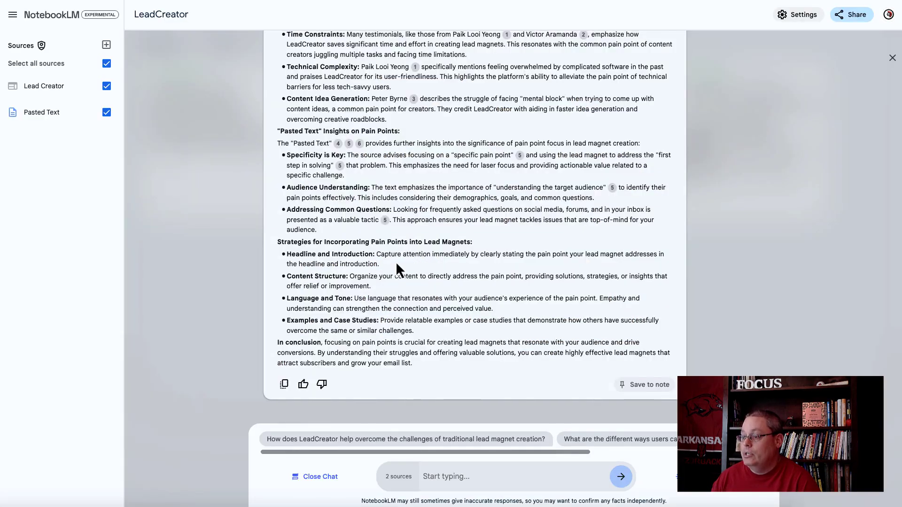
Review the top of the pain-point response, then draw a red circle around 3. Consistent Content
scroll(395, 261, up, 4)
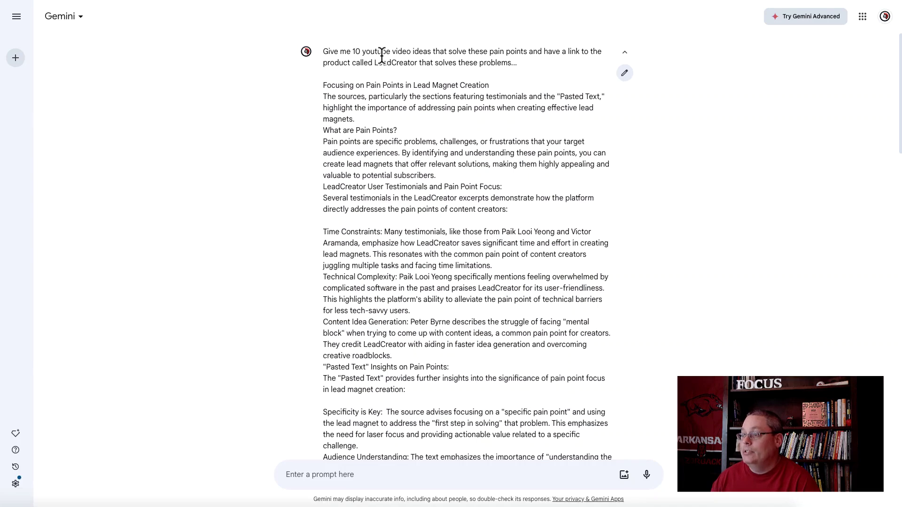
triple_click(381, 55)
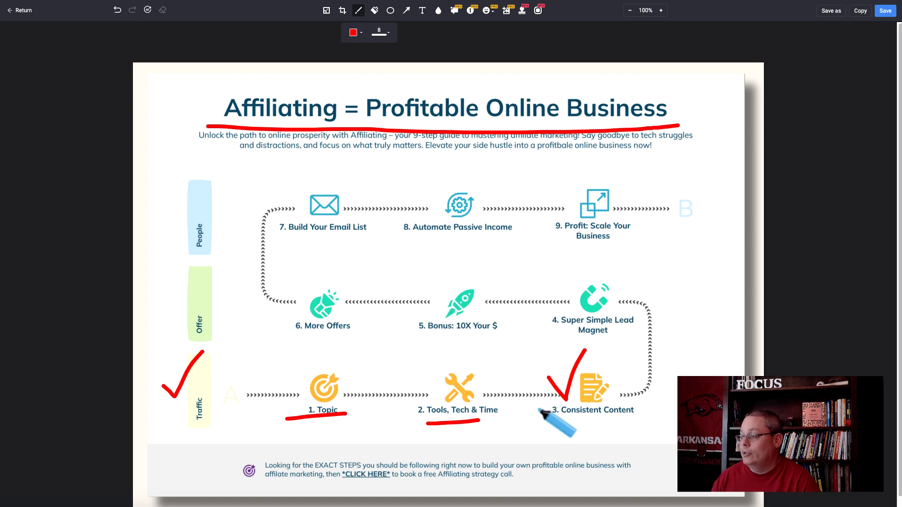
mouse_move(650, 342)
mouse_down()
mouse_move(604, 332)
mouse_move(662, 416)
mouse_up()
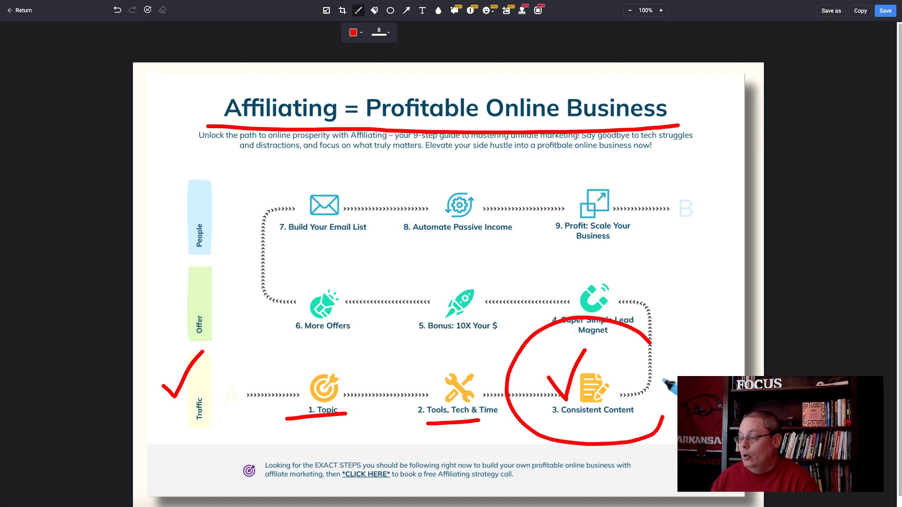
drag(662, 379, 621, 319)
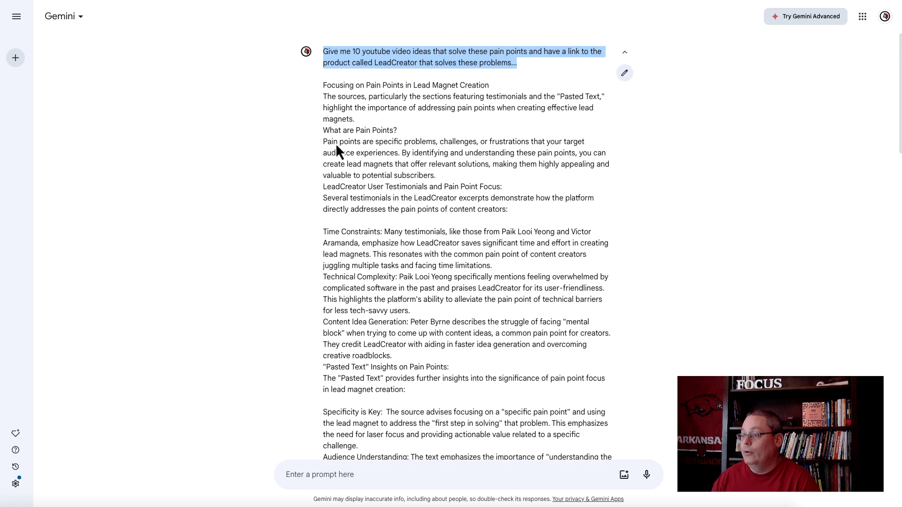
scroll(338, 151, down, 8)
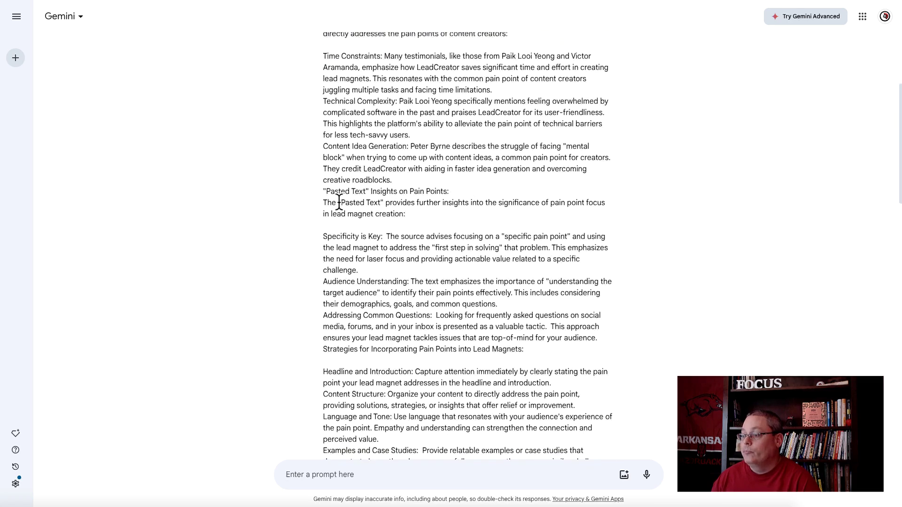
scroll(408, 210, down, 9)
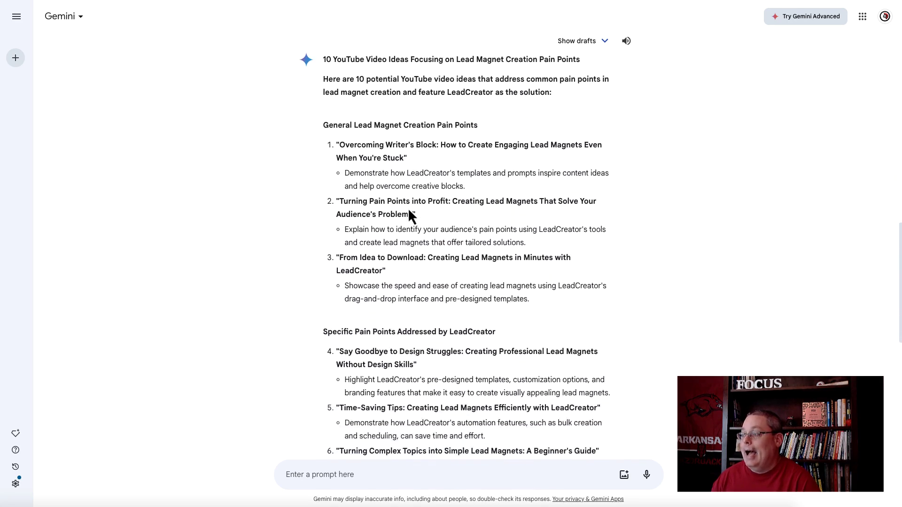
triple_click(331, 77)
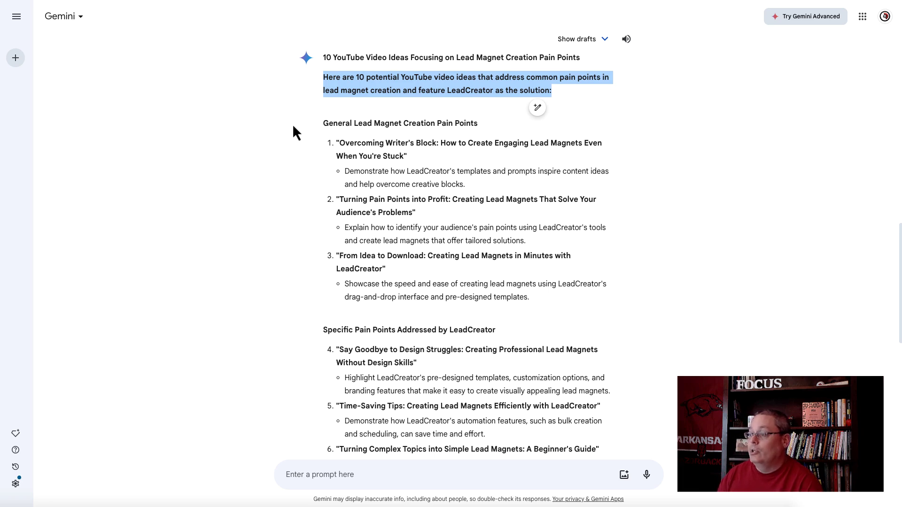
triple_click(333, 122)
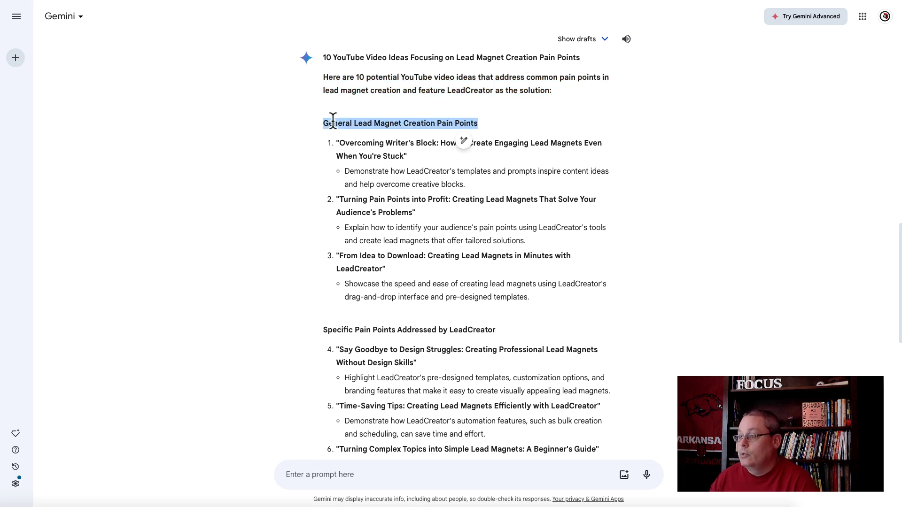
click(310, 160)
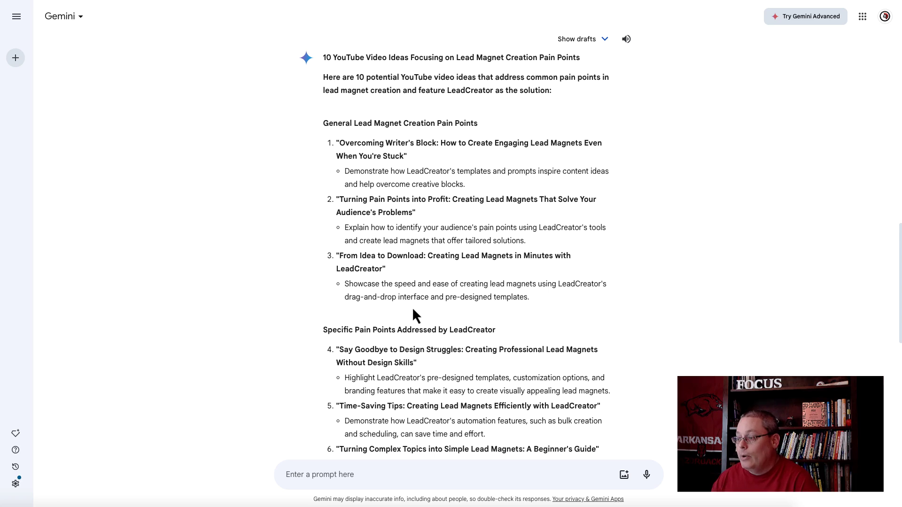
triple_click(413, 291)
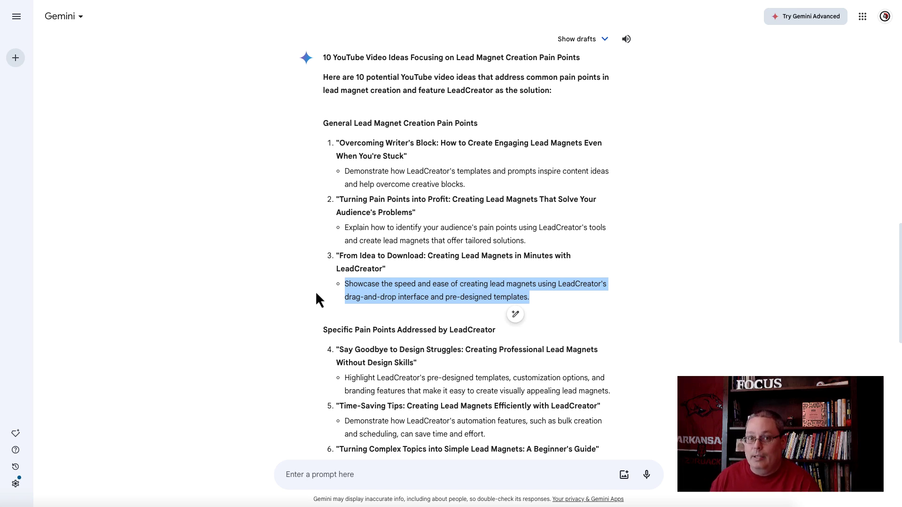
scroll(316, 292, down, 5)
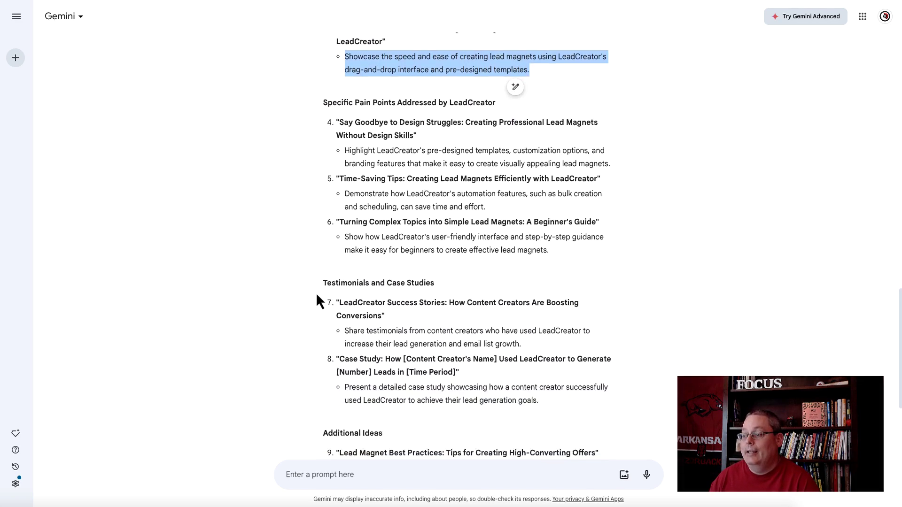
scroll(316, 300, down, 4)
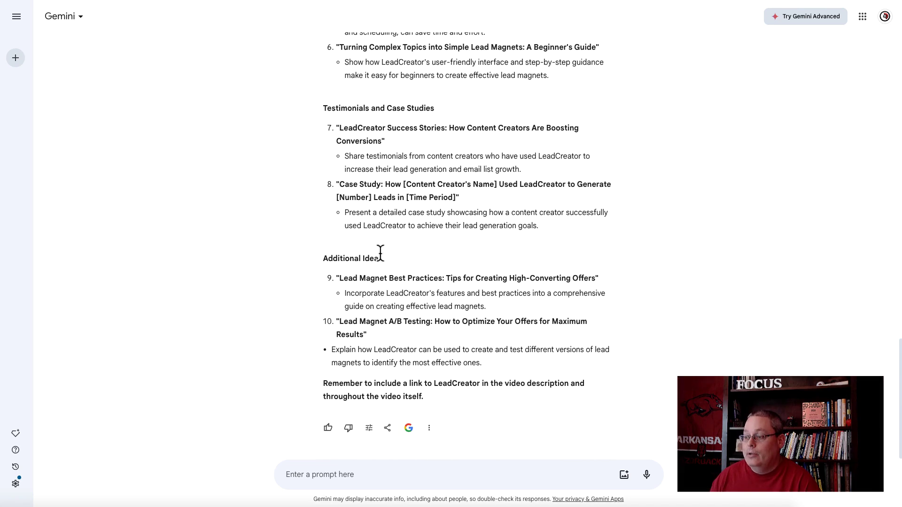
scroll(316, 339, up, 7)
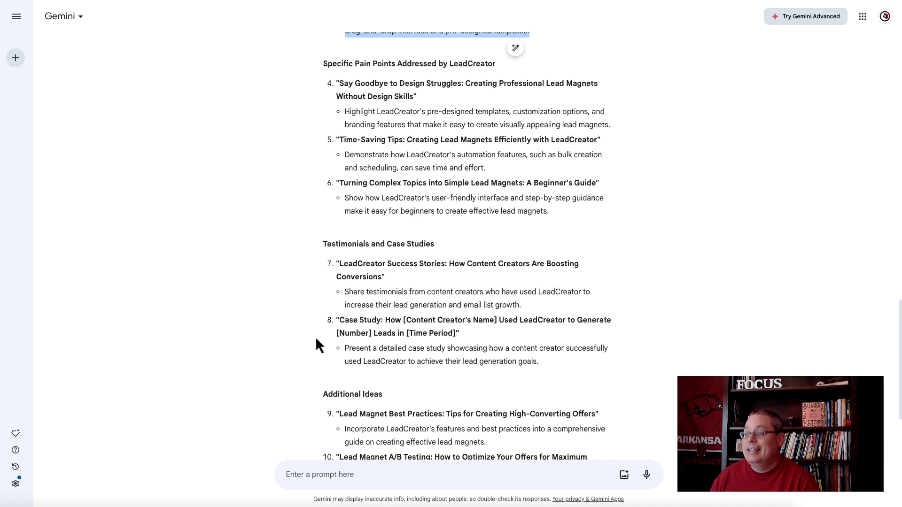
click(316, 339)
scroll(316, 336, up, 3)
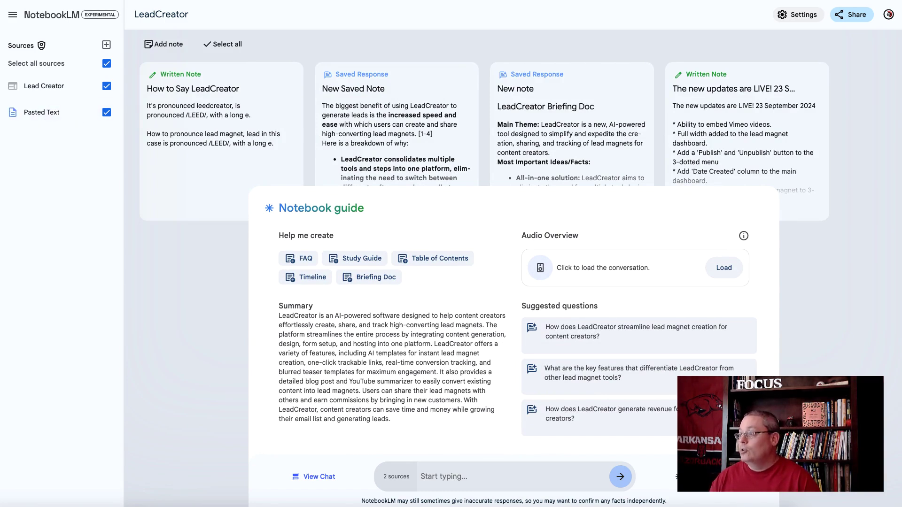
Switch over to the LeadCreator website tab
click(610, 1)
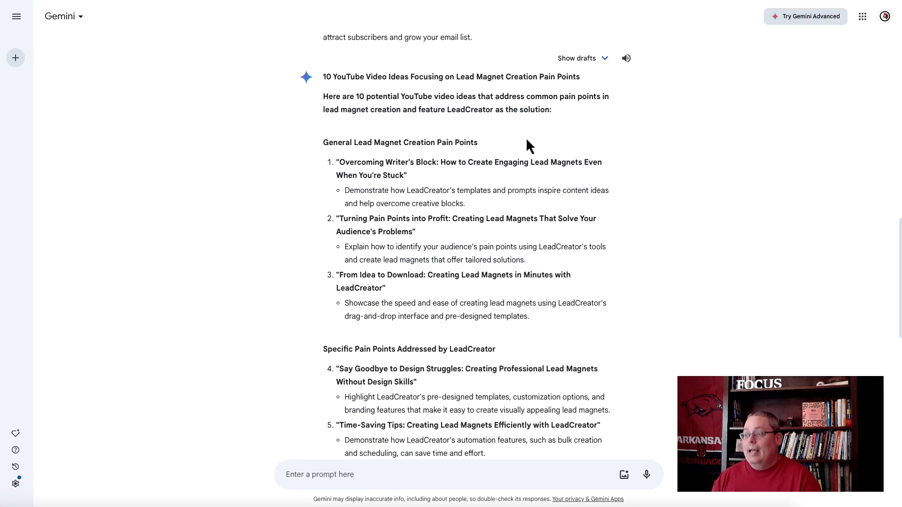
Highlight the 10 YouTube Video Ideas heading in Gemini's response
triple_click(346, 77)
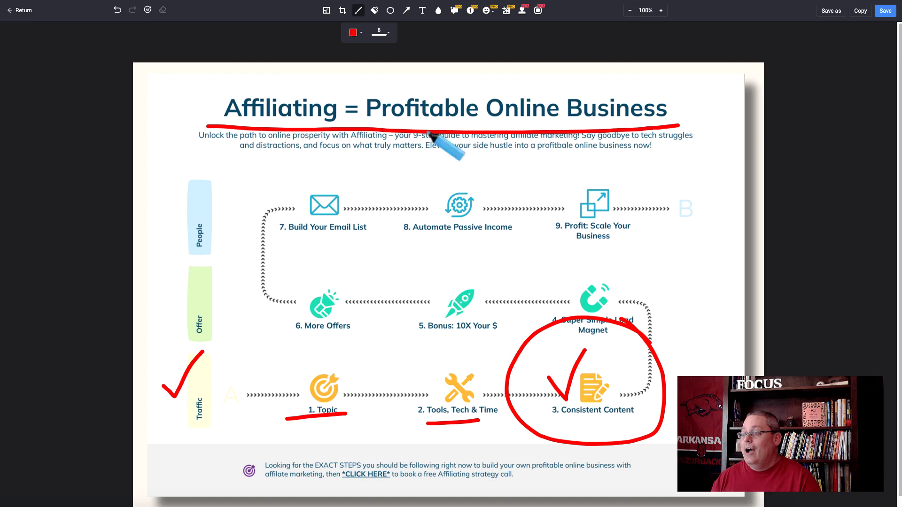
Draw red lines under the Traffic label and under 3. Consistent Content
drag(183, 427, 218, 428)
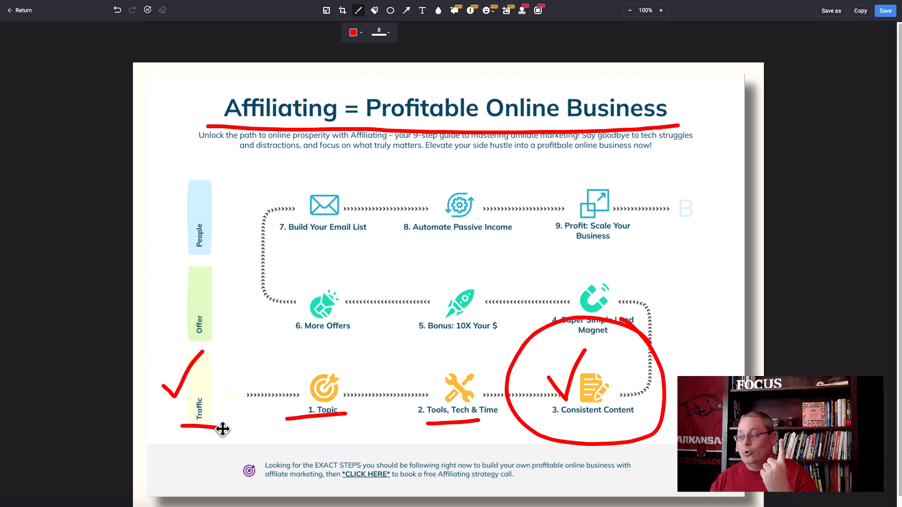
drag(567, 423, 627, 426)
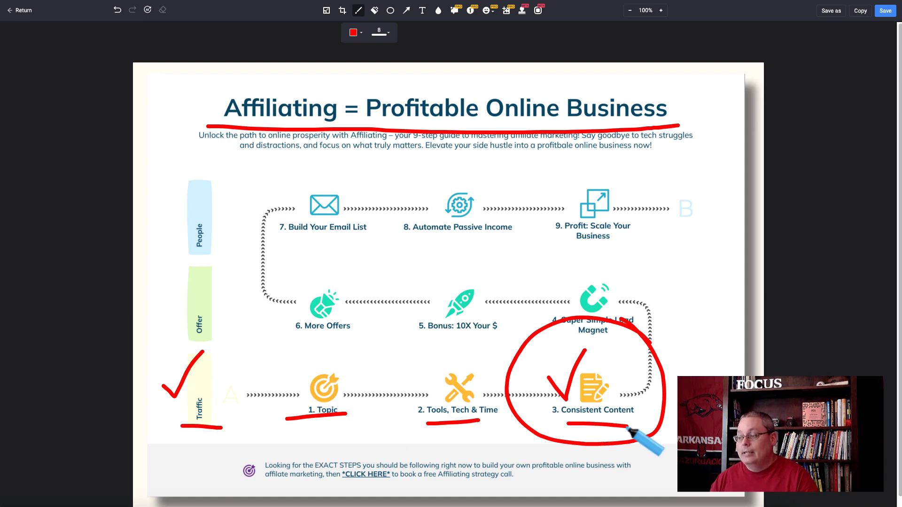